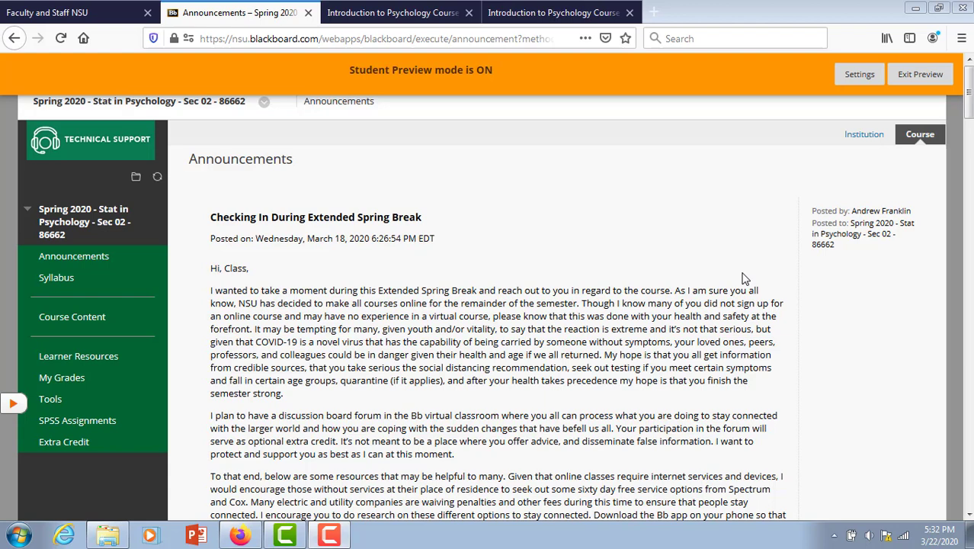
Open the course's Syllabus page, switch to the already opened syllabus PDF and view its first page
{"action": "left_click", "coordinate": [57, 279]}
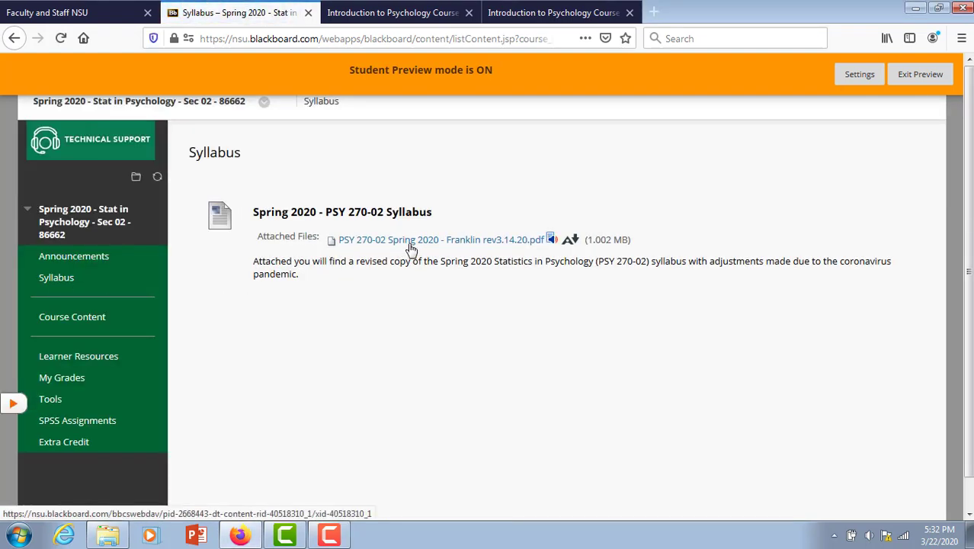
{"action": "left_click", "coordinate": [421, 15]}
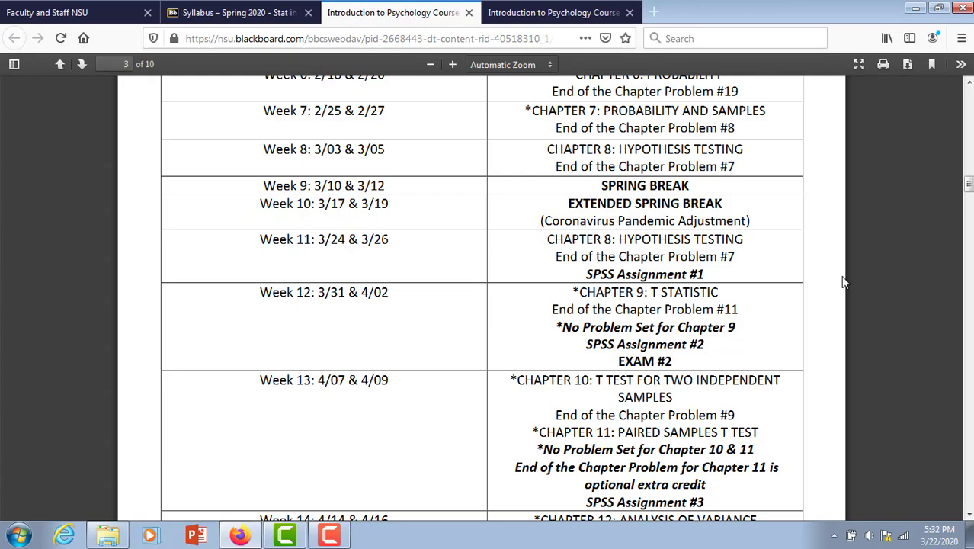
{"action": "left_click_drag", "start_coordinate": [967, 183], "coordinate": [967, 103]}
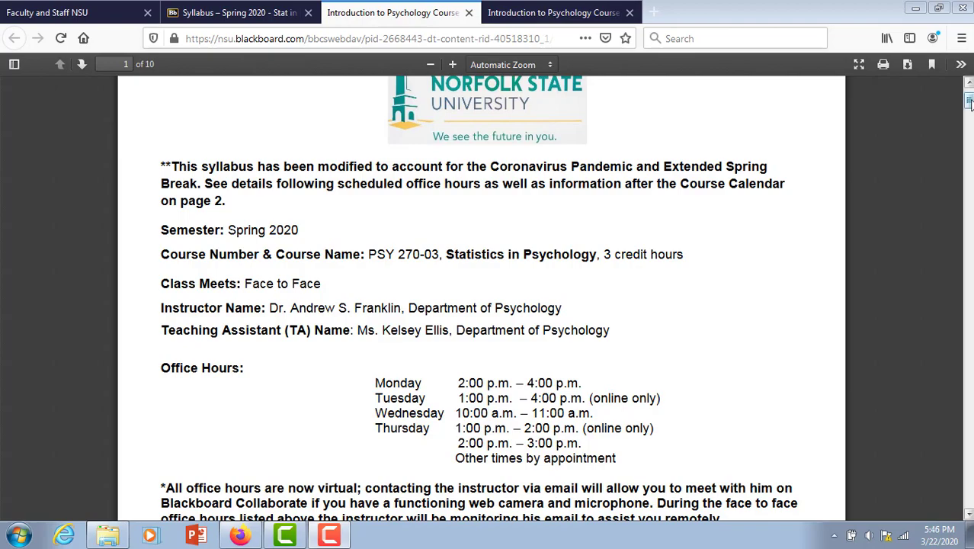
Review the syllabus's course calendar from Week 6 onward and the modification notes dated 3/14/2020 below it
{"action": "left_click_drag", "start_coordinate": [968, 102], "coordinate": [969, 180]}
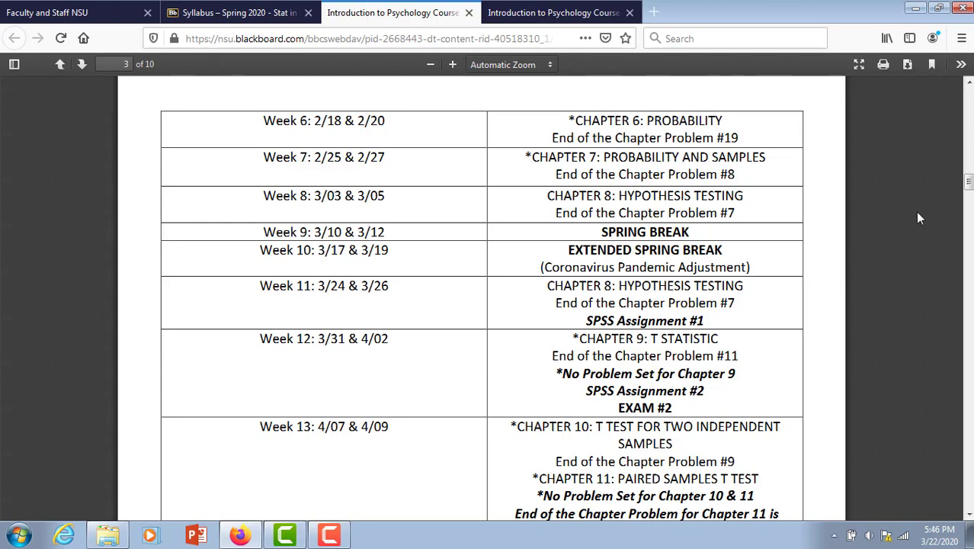
{"action": "left_click_drag", "start_coordinate": [968, 185], "coordinate": [969, 191]}
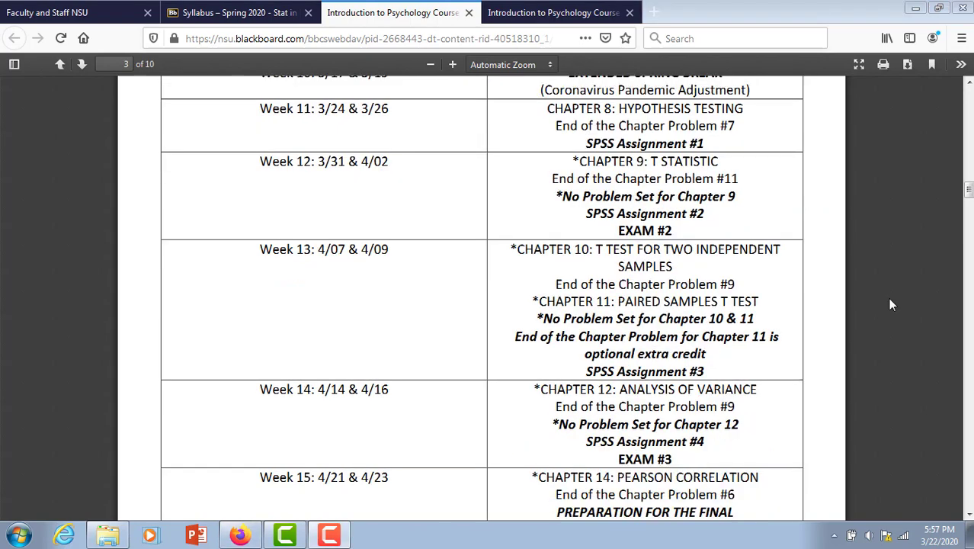
{"action": "scroll", "coordinate": [481, 298], "scroll_direction": "down", "scroll_amount": 5}
{"action": "scroll", "coordinate": [481, 298], "scroll_direction": "down", "scroll_amount": 4}
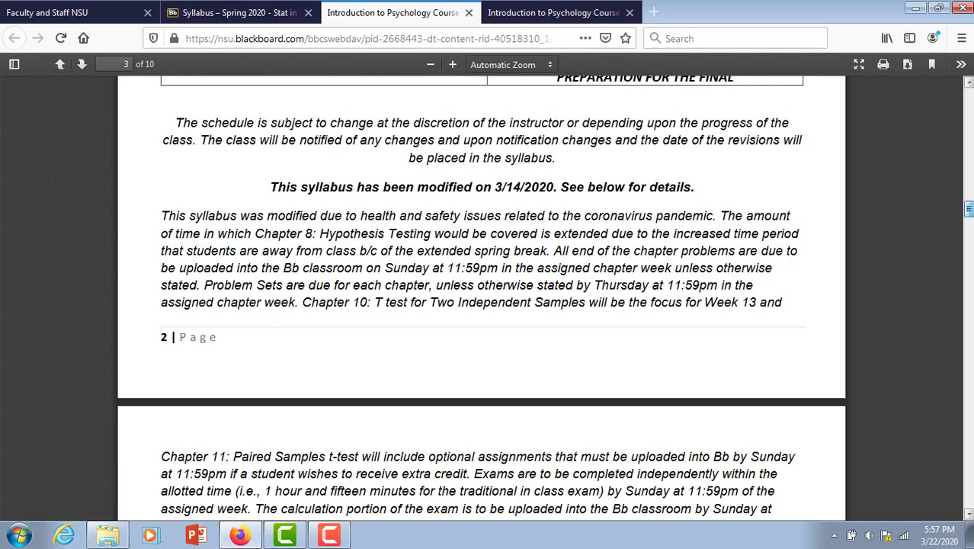
{"action": "scroll", "coordinate": [967, 209], "scroll_direction": "down", "scroll_amount": 3}
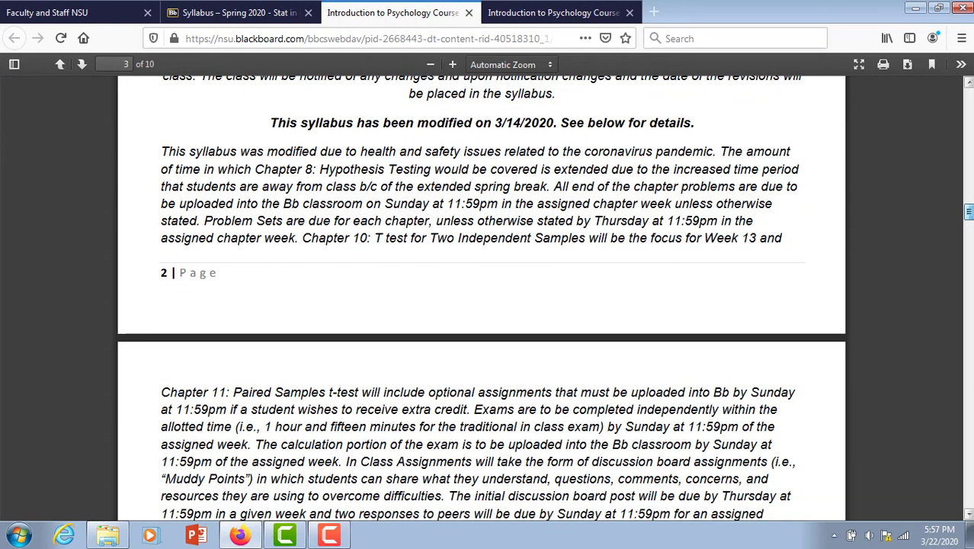
{"action": "scroll", "coordinate": [968, 211], "scroll_direction": "down", "scroll_amount": 1}
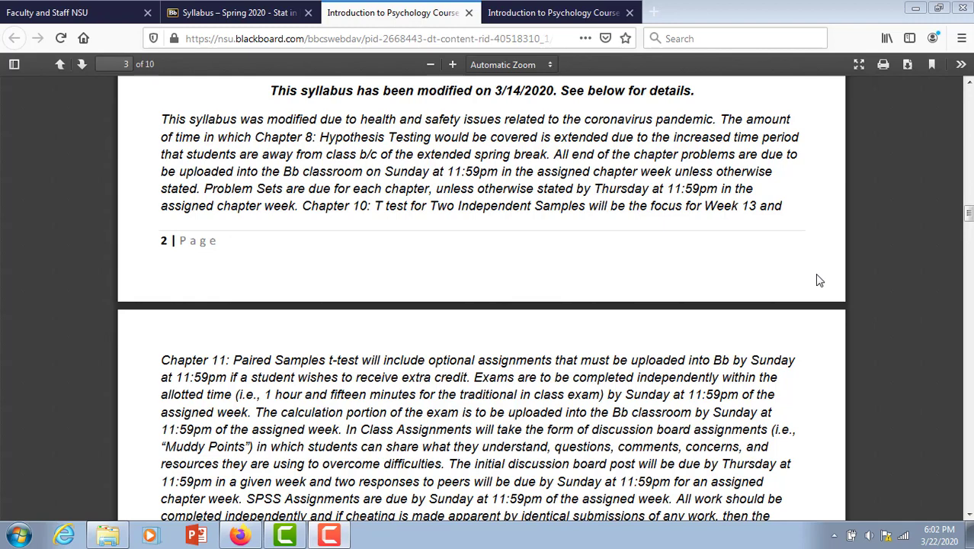
Recheck the Week 11 to Week 15 calendar entries, including SPSS assignments and exams, and the assignment deadline notes on page 4
{"action": "scroll", "coordinate": [966, 206], "scroll_direction": "up", "scroll_amount": 5}
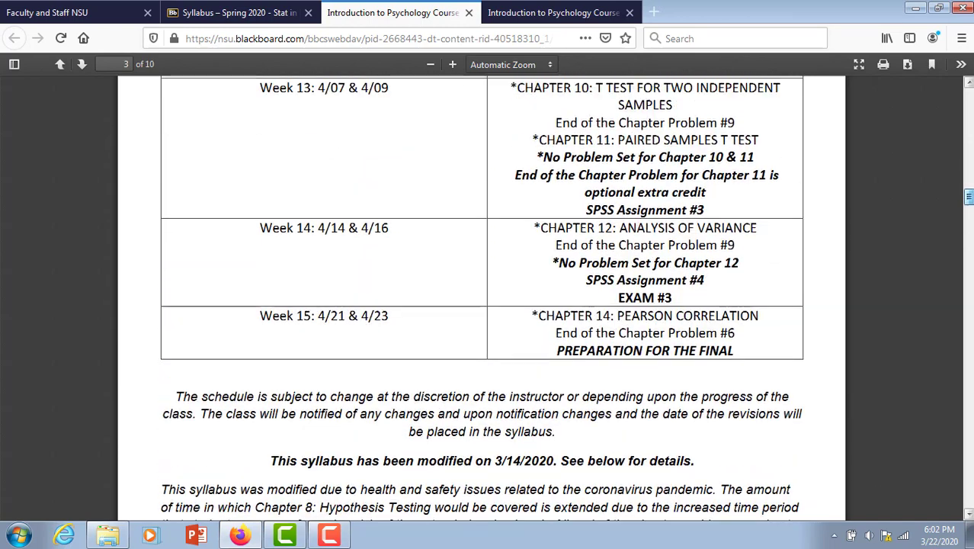
{"action": "scroll", "coordinate": [482, 297], "scroll_direction": "up", "scroll_amount": 3}
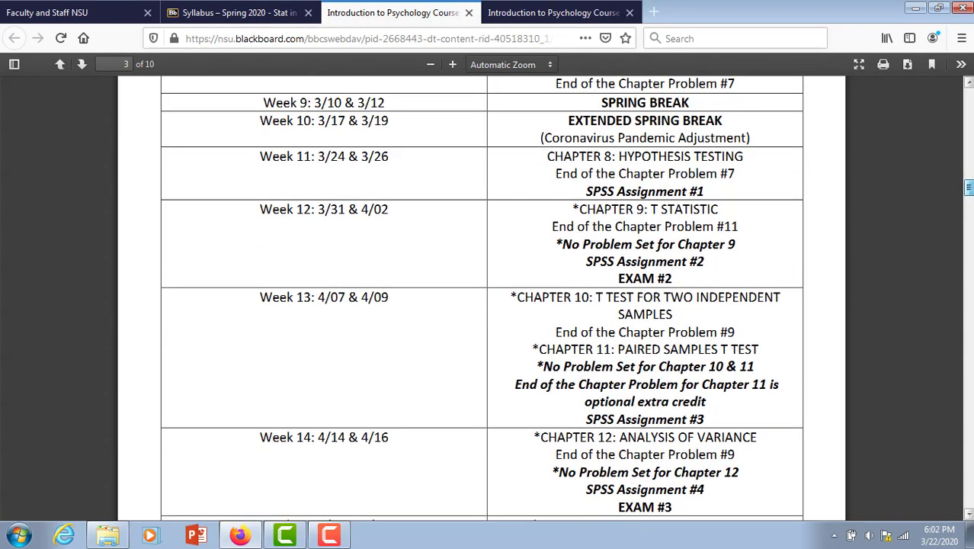
{"action": "scroll", "coordinate": [482, 297], "scroll_direction": "down", "scroll_amount": 1}
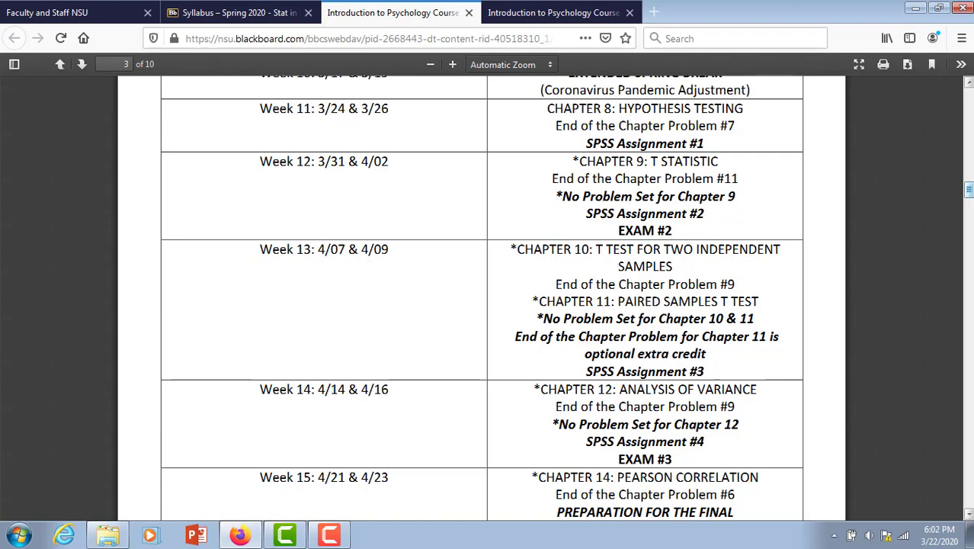
{"action": "scroll", "coordinate": [487, 297], "scroll_direction": "down", "scroll_amount": 2}
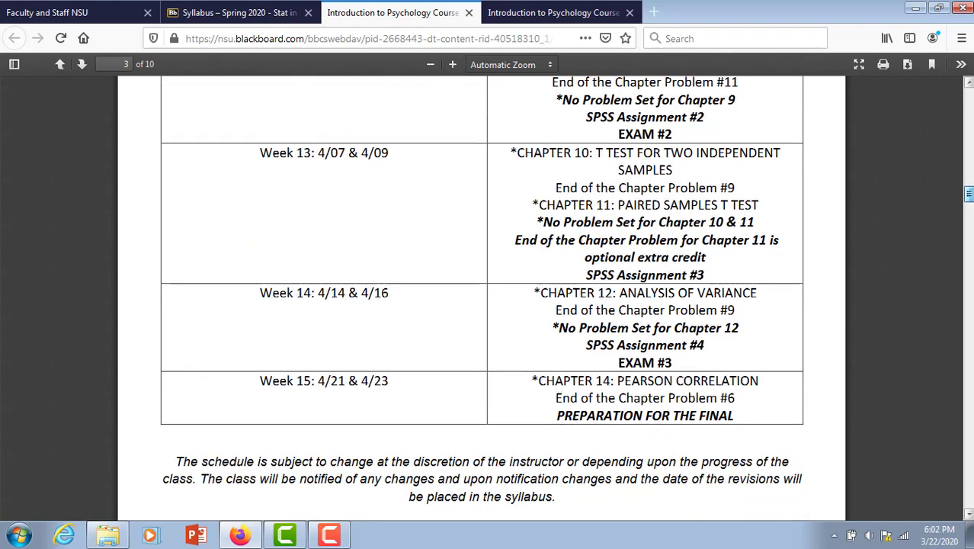
{"action": "scroll", "coordinate": [487, 297], "scroll_direction": "up", "scroll_amount": 2}
{"action": "scroll", "coordinate": [488, 297], "scroll_direction": "down", "scroll_amount": 2}
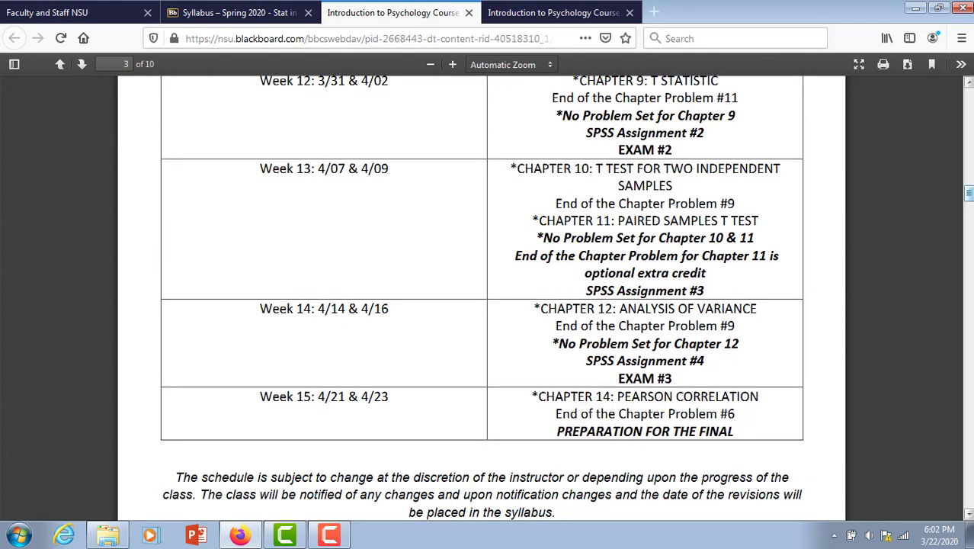
{"action": "scroll", "coordinate": [295, 100], "scroll_direction": "down", "scroll_amount": 5}
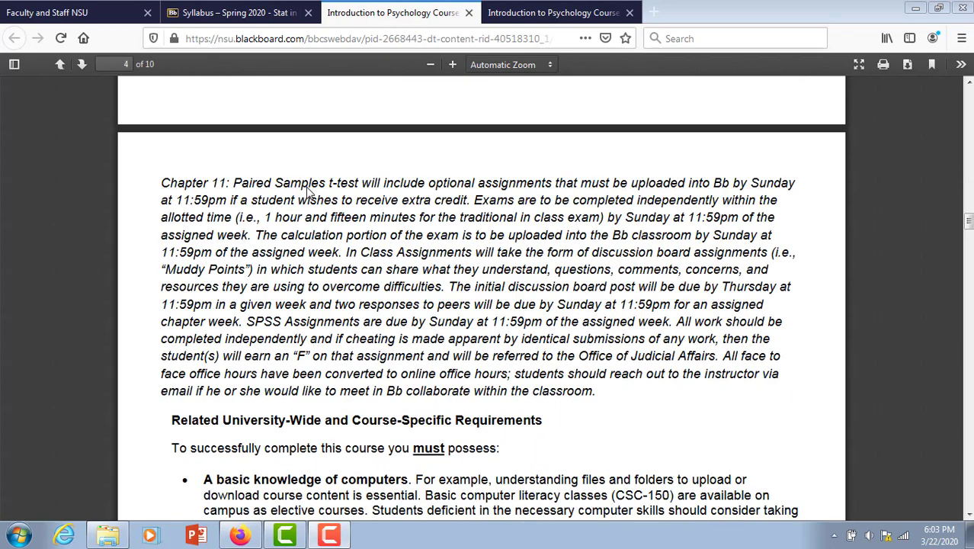
Return to the Blackboard course, open Course Content and read the "Life During the Coronavirus Pandemic" forum description
{"action": "left_click", "coordinate": [251, 12]}
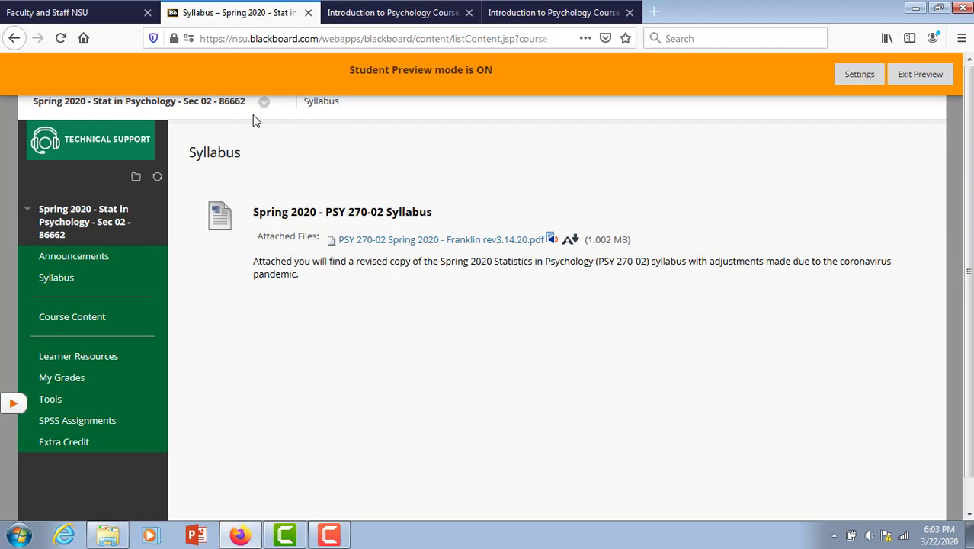
{"action": "left_click", "coordinate": [85, 326]}
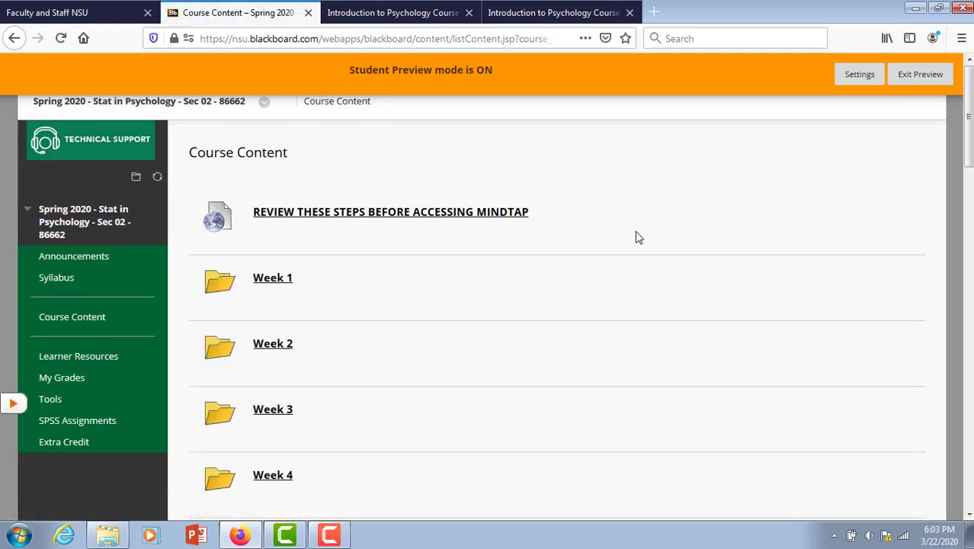
{"action": "scroll", "coordinate": [968, 137], "scroll_direction": "down", "scroll_amount": 2}
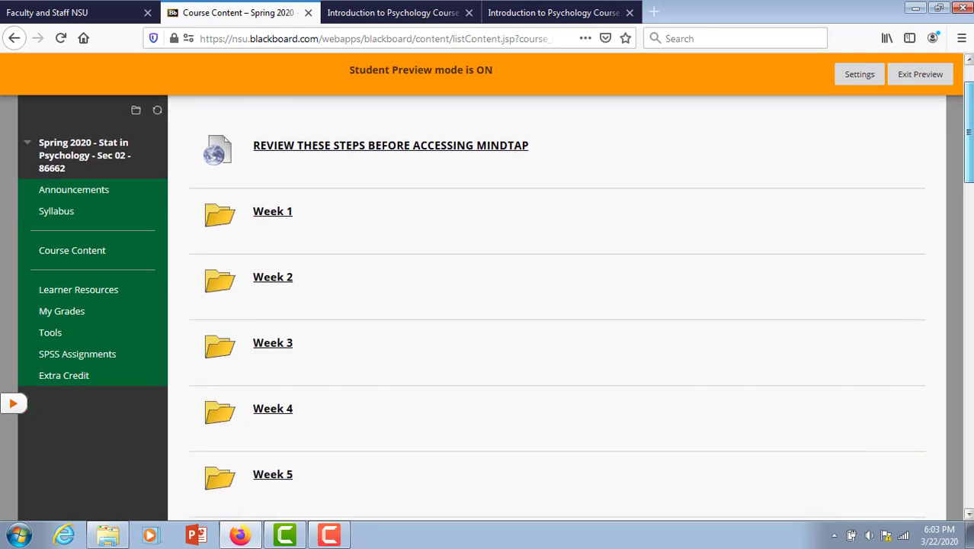
{"action": "scroll", "coordinate": [556, 305], "scroll_direction": "down", "scroll_amount": 5}
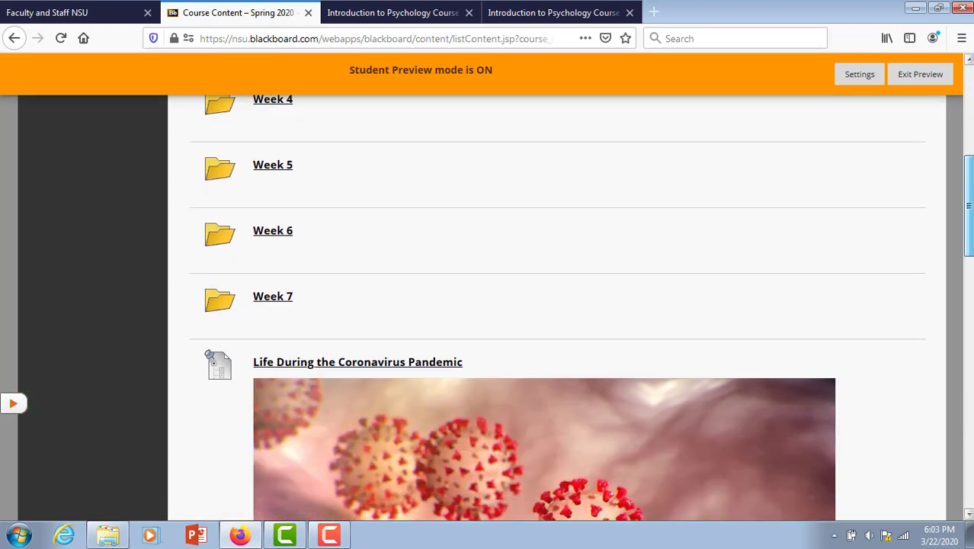
{"action": "scroll", "coordinate": [556, 304], "scroll_direction": "down", "scroll_amount": 4}
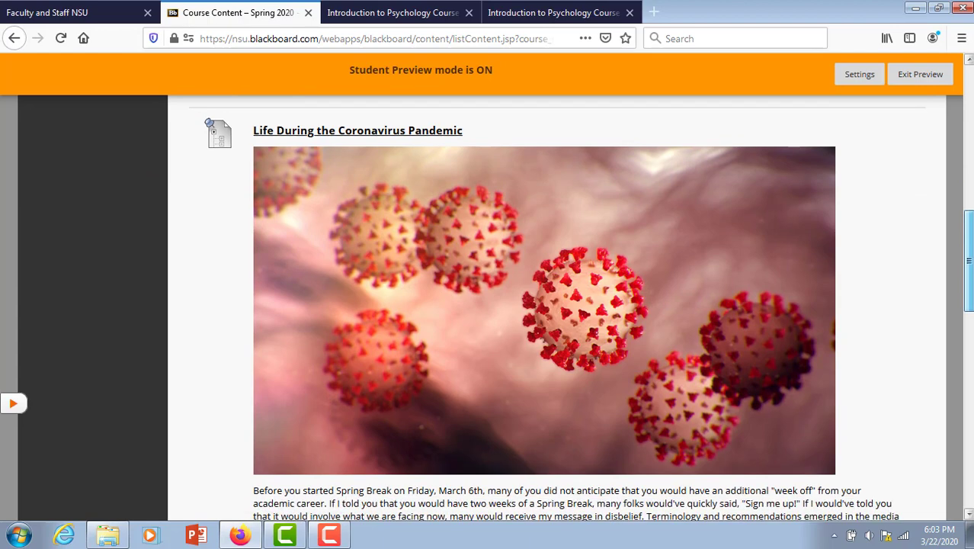
{"action": "scroll", "coordinate": [557, 304], "scroll_direction": "down", "scroll_amount": 1}
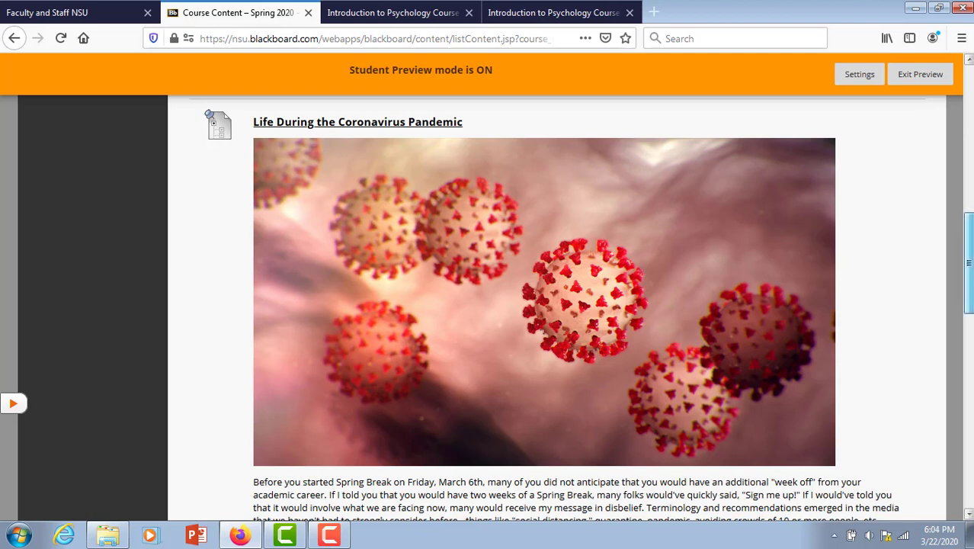
{"action": "scroll", "coordinate": [967, 305], "scroll_direction": "down", "scroll_amount": 3}
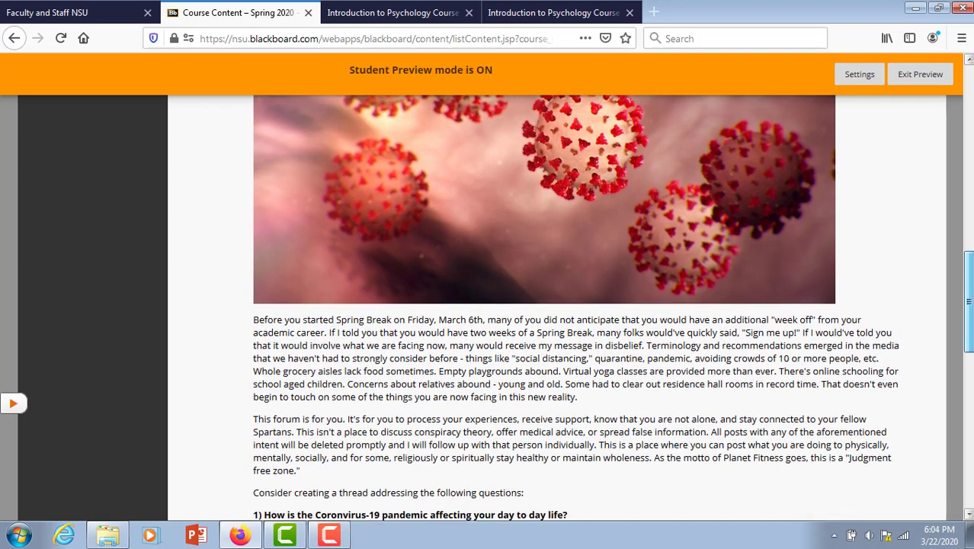
{"action": "scroll", "coordinate": [968, 320], "scroll_direction": "down", "scroll_amount": 3}
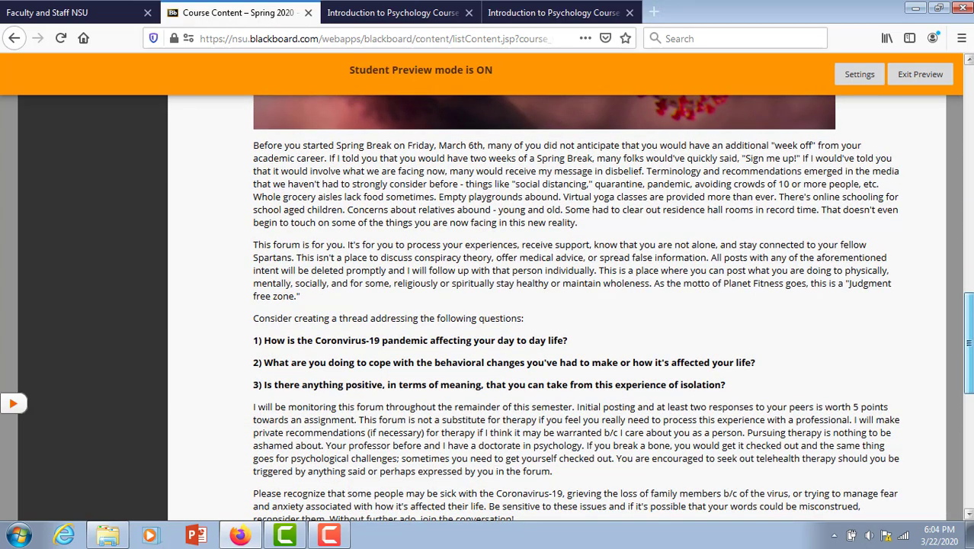
{"action": "scroll", "coordinate": [968, 343], "scroll_direction": "down", "scroll_amount": 2}
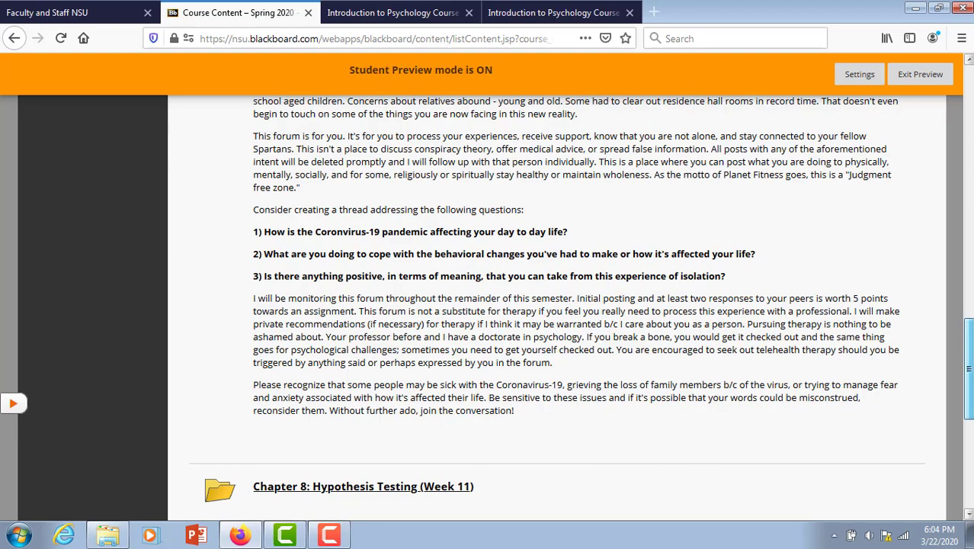
Look through the Chapter 8 to Chapter 14 folders and open "Chapter 8: Hypothesis Testing (Week 11)"
{"action": "scroll", "coordinate": [556, 305], "scroll_direction": "down", "scroll_amount": 5}
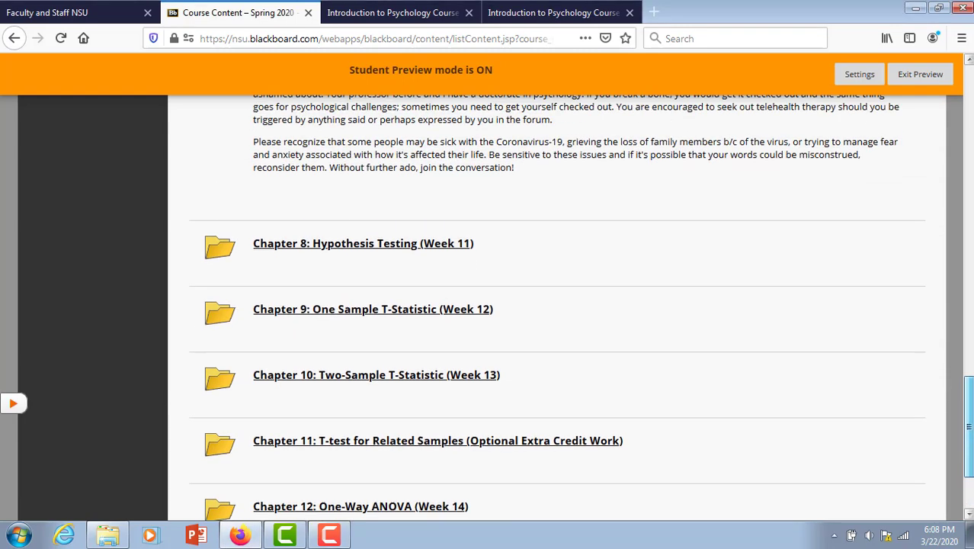
{"action": "scroll", "coordinate": [556, 305], "scroll_direction": "down", "scroll_amount": 2}
{"action": "scroll", "coordinate": [556, 304], "scroll_direction": "down", "scroll_amount": 1}
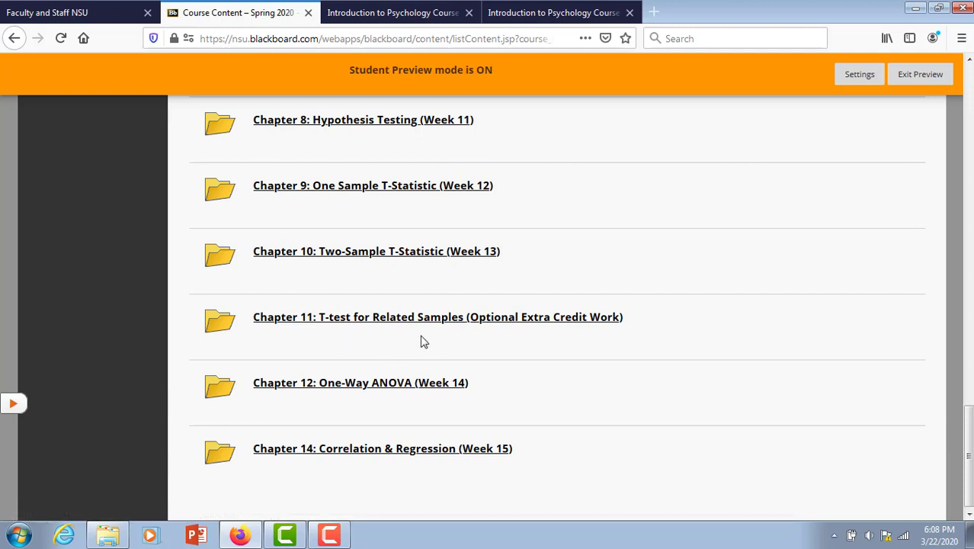
{"action": "left_click", "coordinate": [387, 128]}
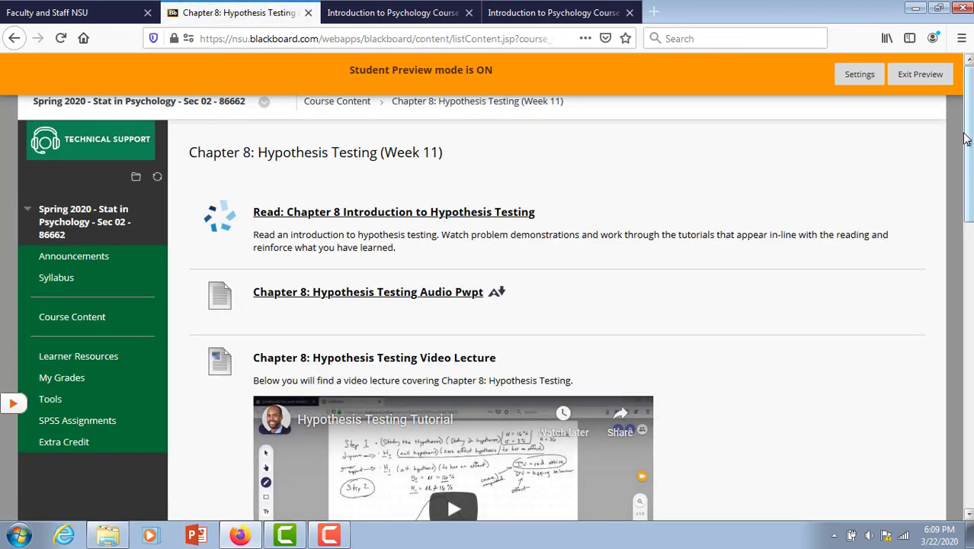
Open the "Chapter 8: Hypothesis Testing Audio Pwpt" file with PowerPoint (desktop)
{"action": "left_click_drag", "start_coordinate": [965, 138], "coordinate": [969, 172]}
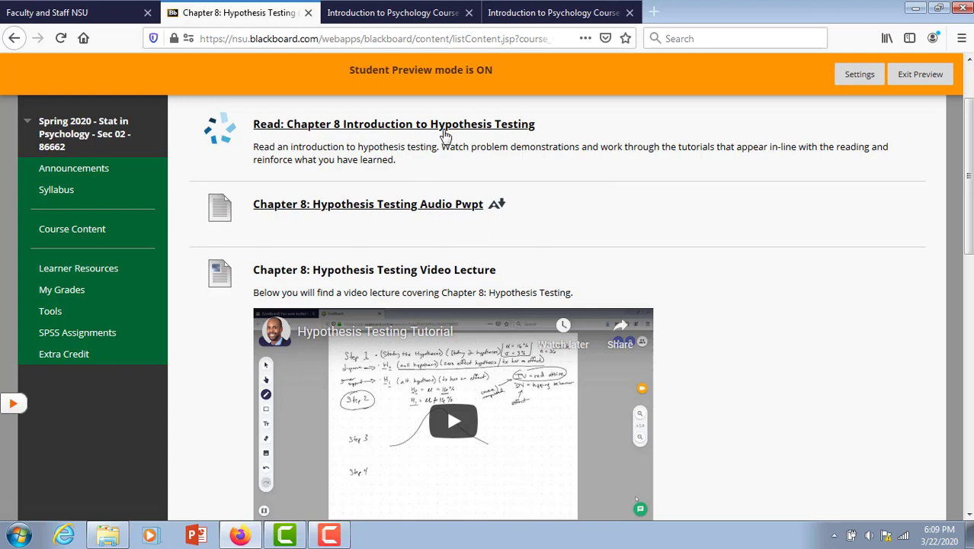
{"action": "left_click", "coordinate": [441, 206]}
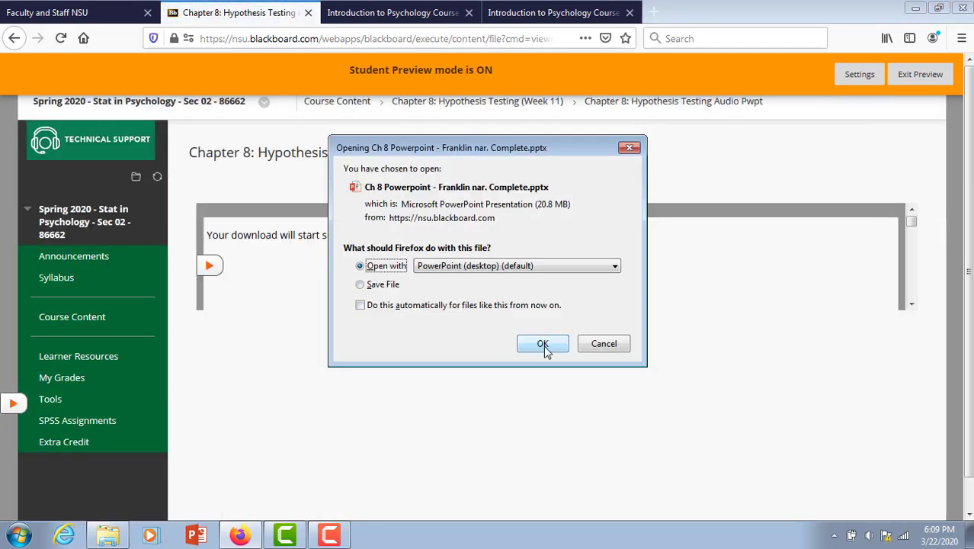
{"action": "left_click", "coordinate": [543, 343]}
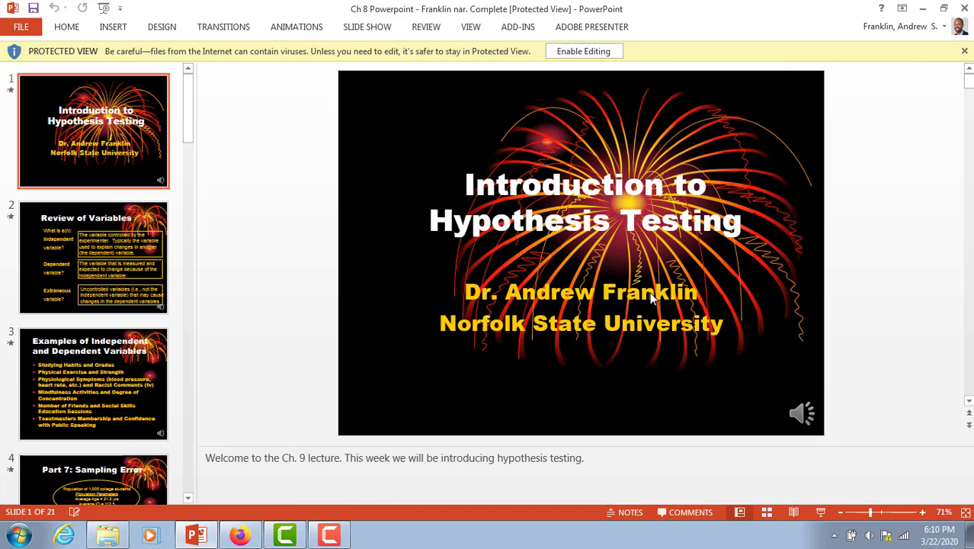
Preview the hypothesis testing presentation as a slide show, exit it and minimize PowerPoint to return to the browser
{"action": "left_click", "coordinate": [820, 518]}
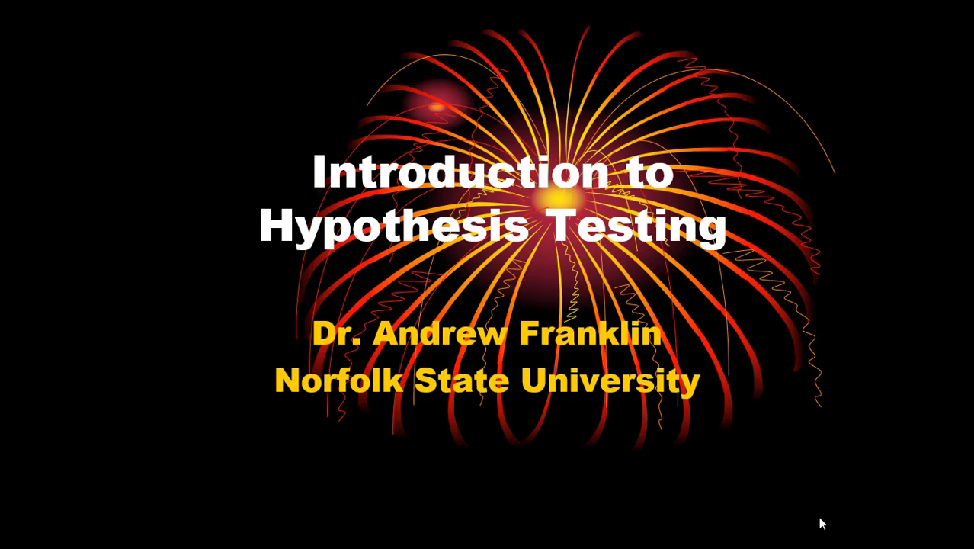
{"action": "key", "text": "Escape"}
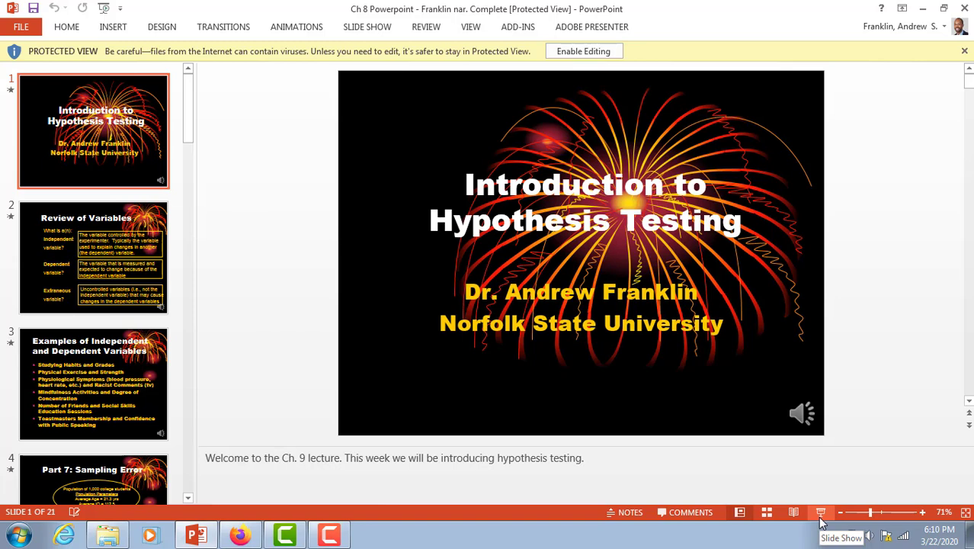
{"action": "left_click", "coordinate": [921, 9]}
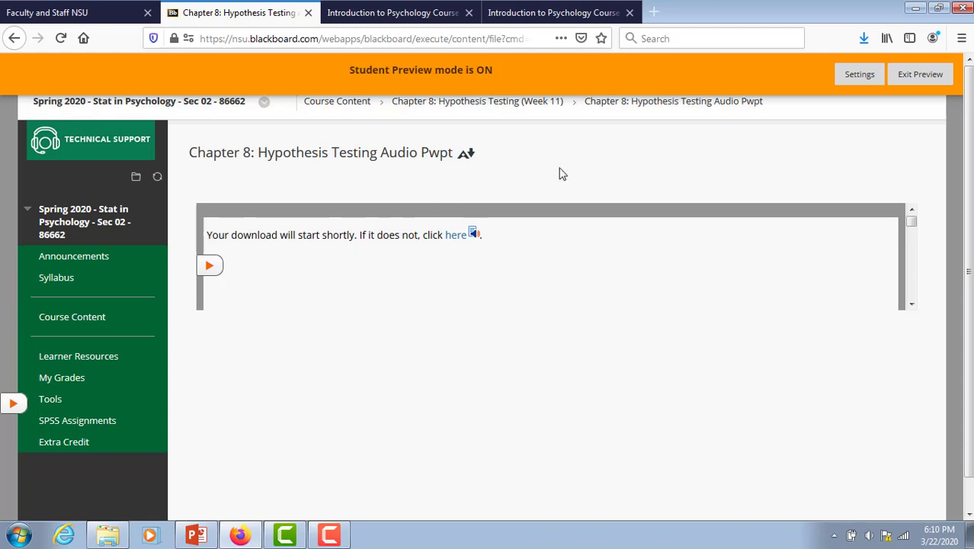
Go back to the Chapter 8: Hypothesis Testing (Week 11) folder and view its video lecture item
{"action": "left_click", "coordinate": [533, 109]}
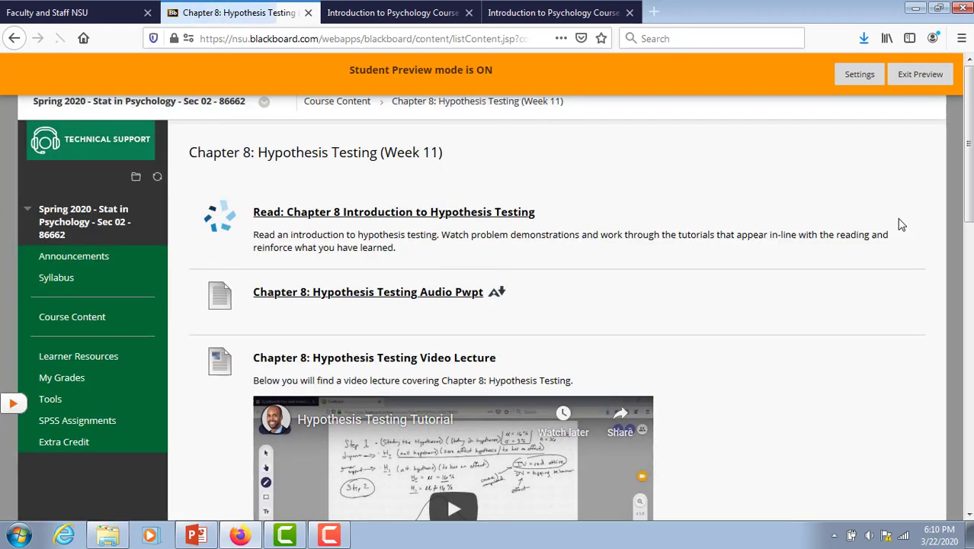
{"action": "scroll", "coordinate": [901, 223], "scroll_direction": "down", "scroll_amount": 3}
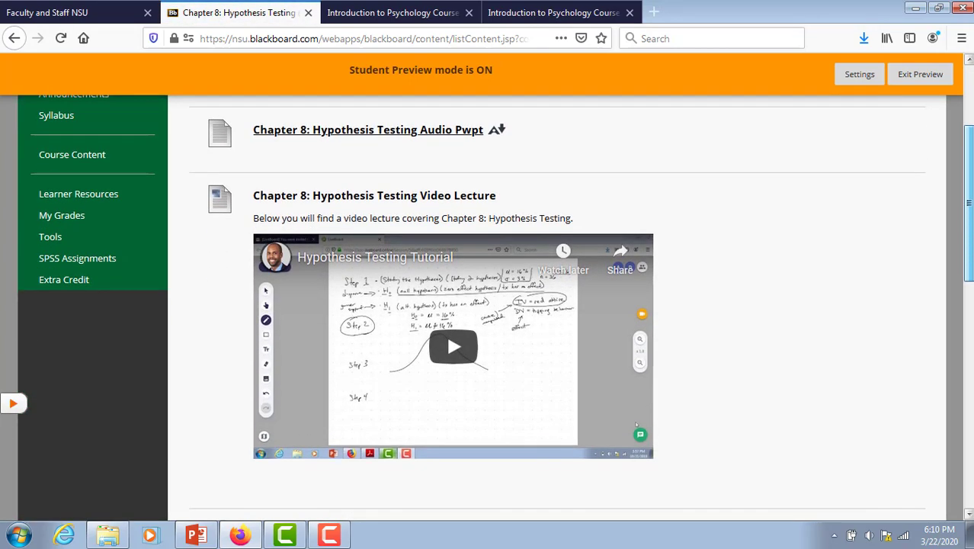
{"action": "scroll", "coordinate": [747, 285], "scroll_direction": "down", "scroll_amount": 1}
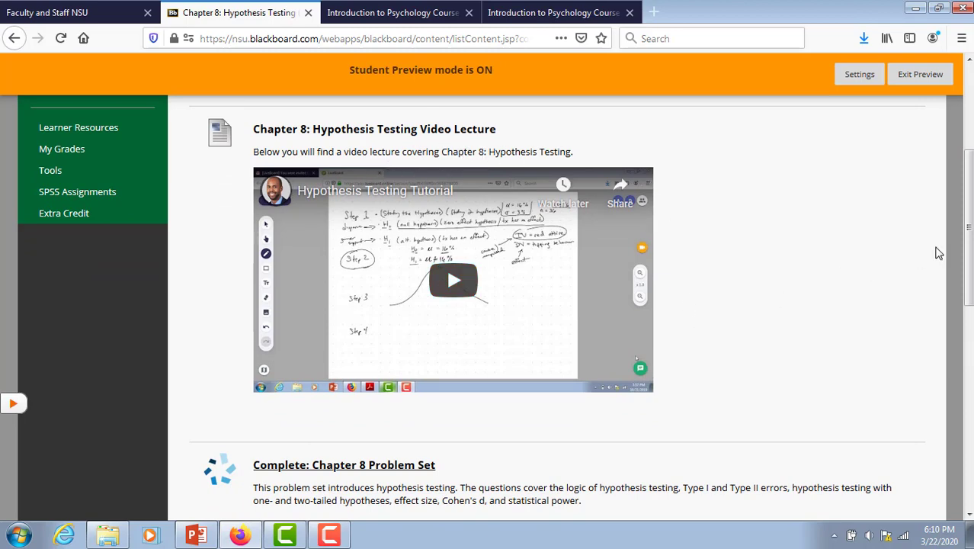
Review the Chapter 8 Problem Set and ICA #3 "Muddy Points" descriptions, highlighting the forum's two numbered discussion questions
{"action": "mouse_move", "coordinate": [969, 232]}
{"action": "left_mouse_down"}
{"action": "mouse_move", "coordinate": [969, 285]}
{"action": "mouse_move", "coordinate": [969, 233]}
{"action": "left_mouse_up"}
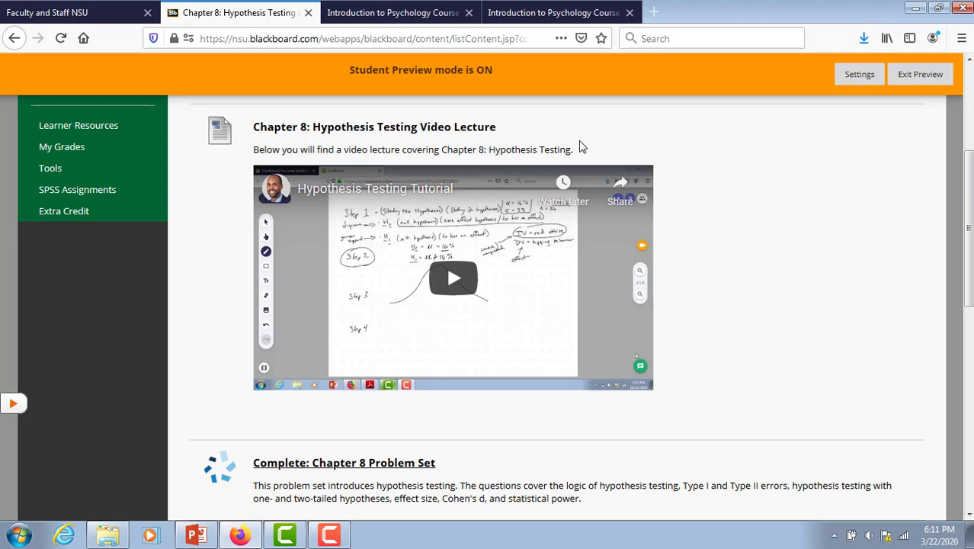
{"action": "scroll", "coordinate": [865, 193], "scroll_direction": "down", "scroll_amount": 2}
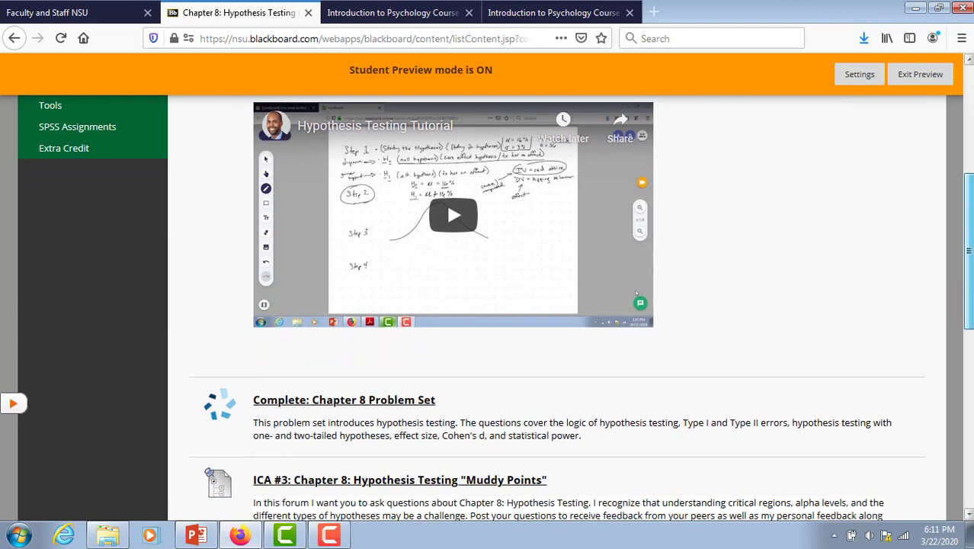
{"action": "scroll", "coordinate": [446, 263], "scroll_direction": "down", "scroll_amount": 3}
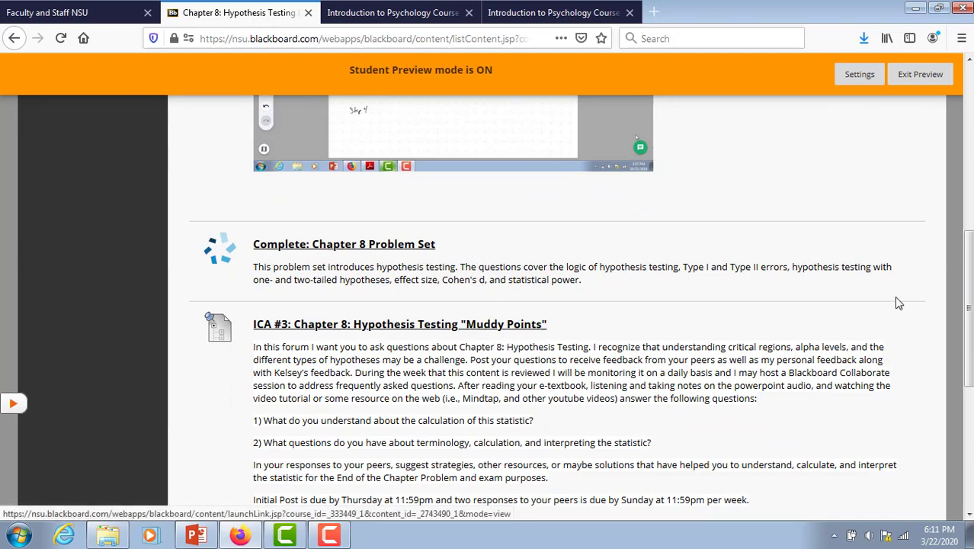
{"action": "scroll", "coordinate": [898, 302], "scroll_direction": "down", "scroll_amount": 3}
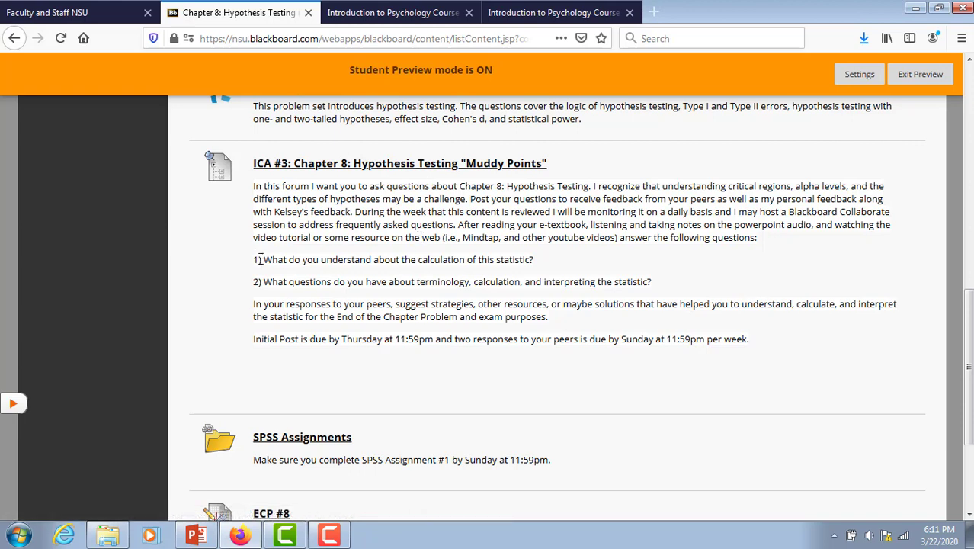
{"action": "left_click_drag", "start_coordinate": [254, 259], "coordinate": [668, 287]}
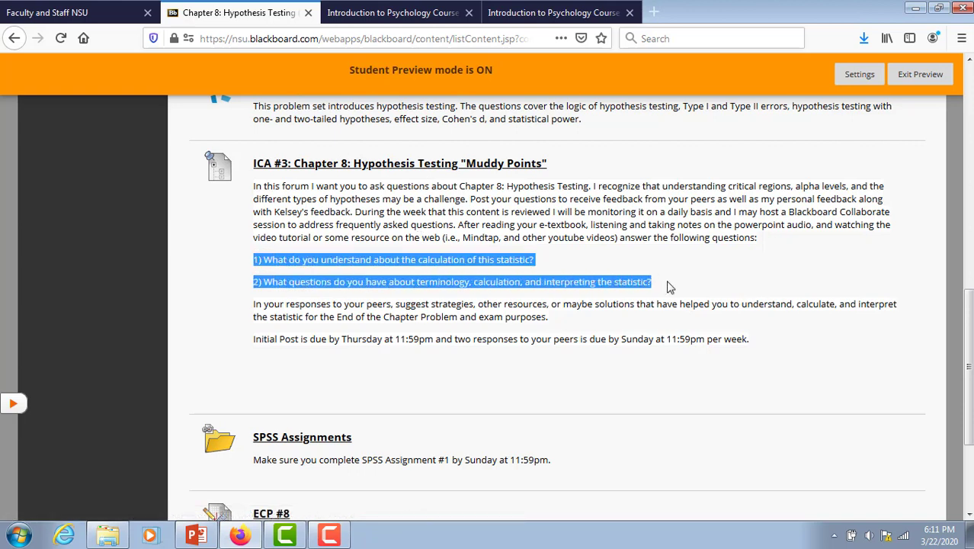
{"action": "left_click", "coordinate": [703, 286]}
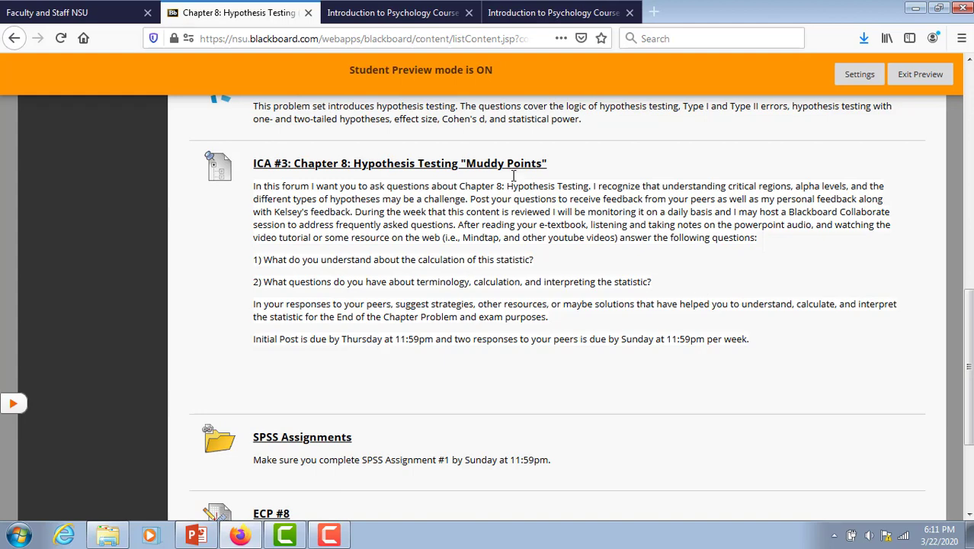
Open the ICA #3 "Muddy Points" forum, preview its new-thread form including message and attachment options, and cancel without posting
{"action": "left_click", "coordinate": [446, 167]}
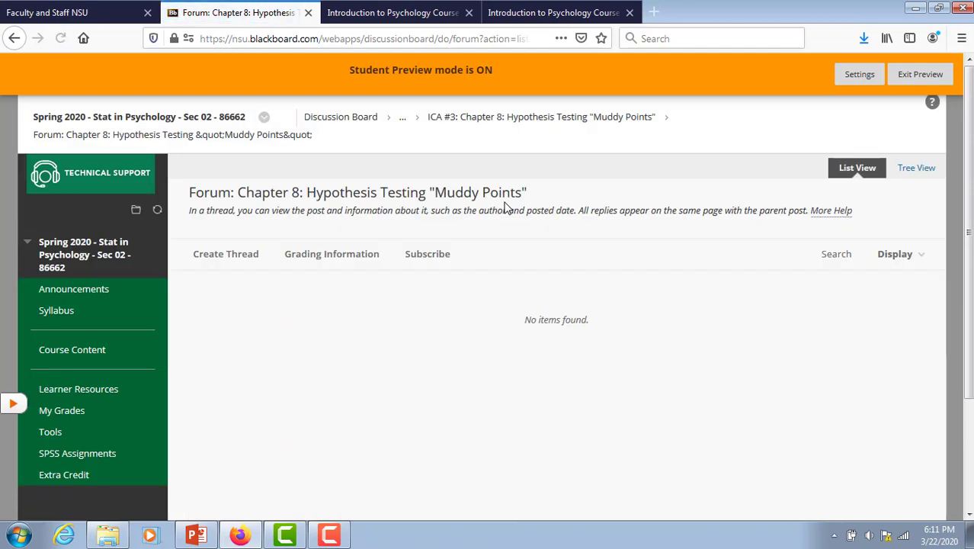
{"action": "left_click", "coordinate": [229, 257]}
{"action": "scroll", "coordinate": [395, 305], "scroll_direction": "down", "scroll_amount": 8}
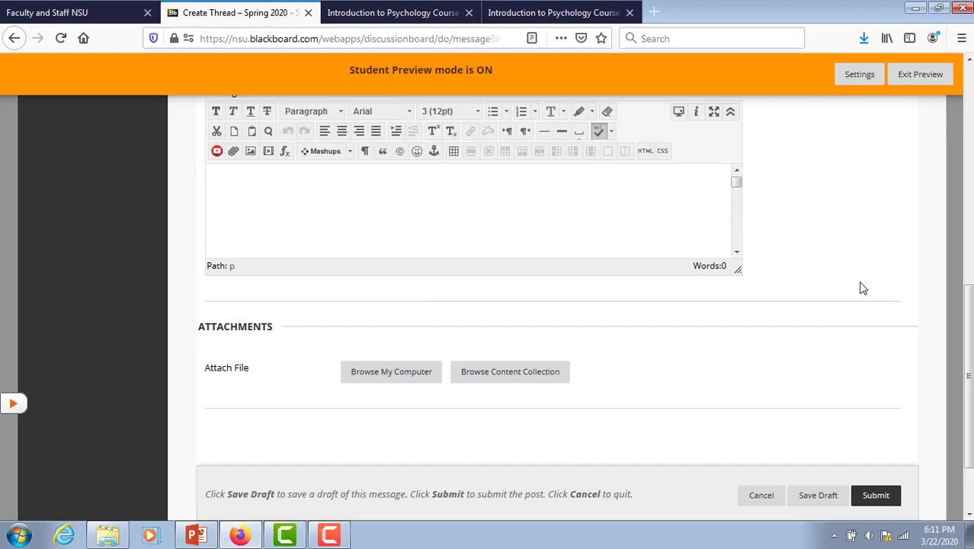
{"action": "left_click_drag", "start_coordinate": [968, 330], "coordinate": [968, 260]}
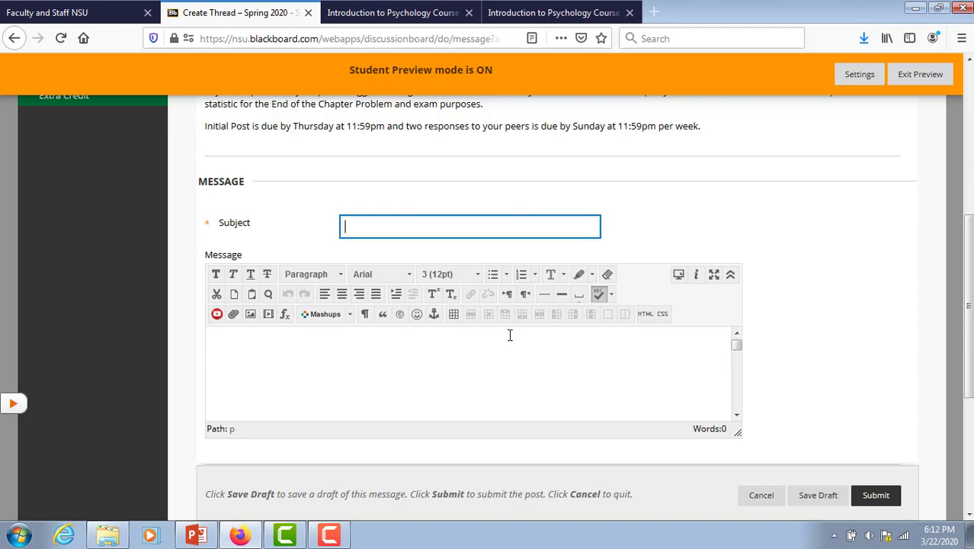
{"action": "left_click", "coordinate": [760, 495]}
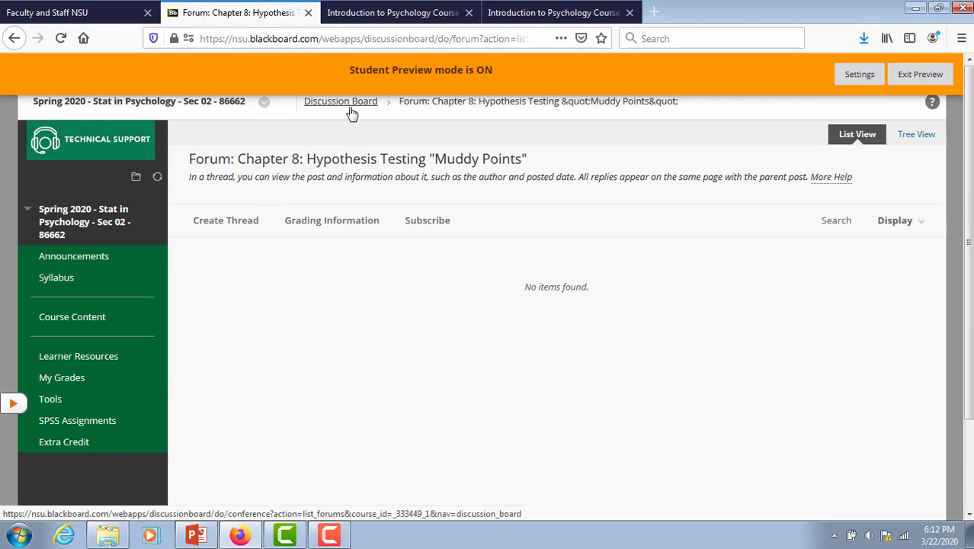
Return to Course Content and reopen the "Chapter 8: Hypothesis Testing (Week 11)" folder
{"action": "left_click", "coordinate": [93, 320]}
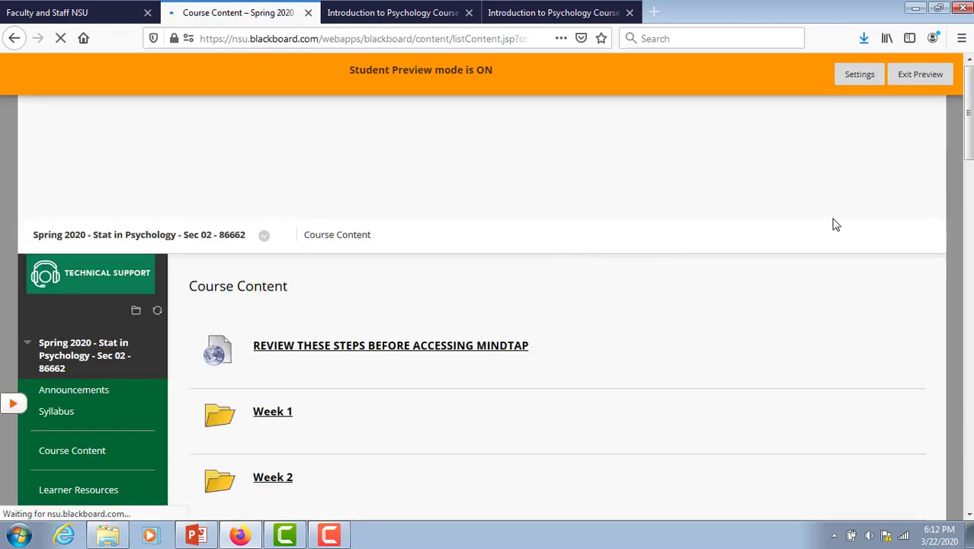
{"action": "scroll", "coordinate": [556, 304], "scroll_direction": "down", "scroll_amount": 15}
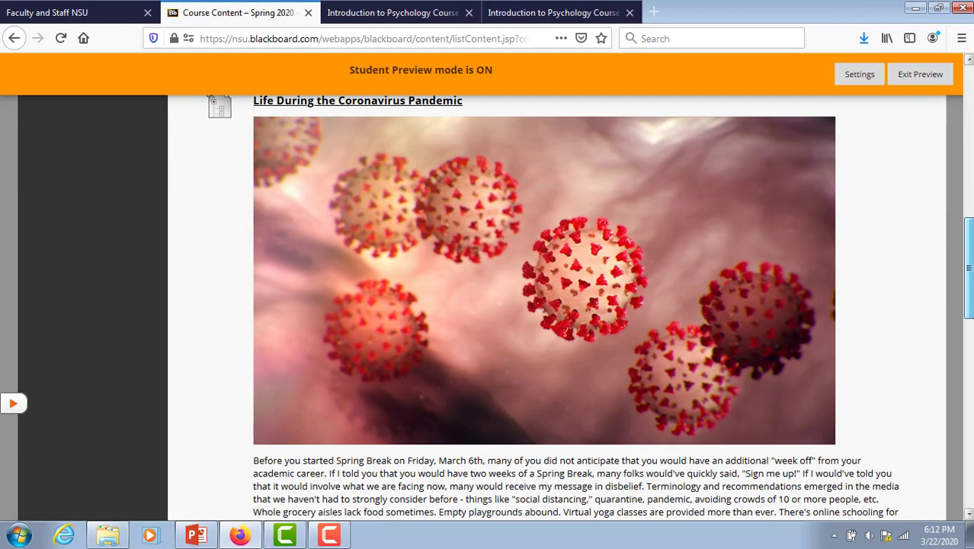
{"action": "scroll", "coordinate": [556, 305], "scroll_direction": "down", "scroll_amount": 6}
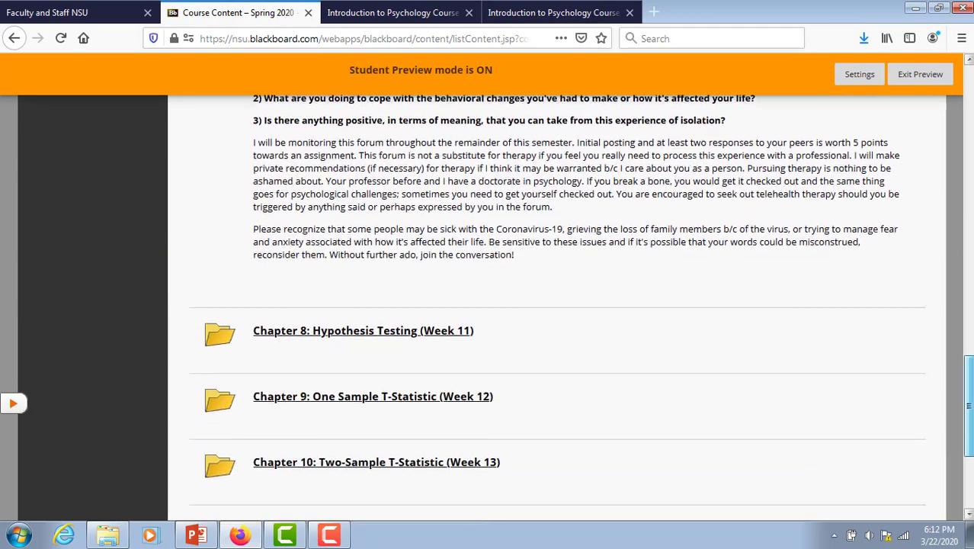
{"action": "scroll", "coordinate": [464, 382], "scroll_direction": "down", "scroll_amount": 1}
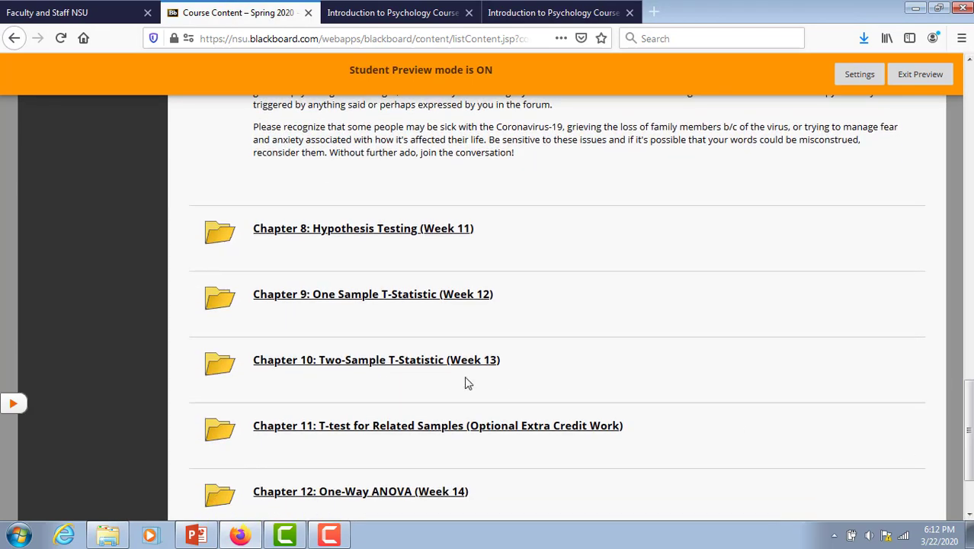
{"action": "left_click", "coordinate": [394, 230]}
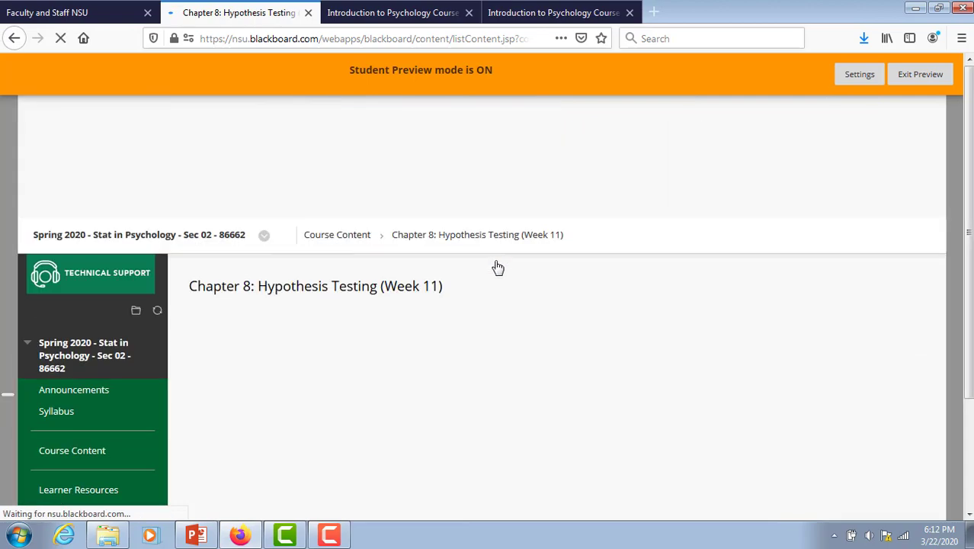
Open the ECP #8 assignment, preview its submission options and the computer file chooser, and cancel without submitting
{"action": "left_click_drag", "start_coordinate": [966, 169], "coordinate": [966, 421]}
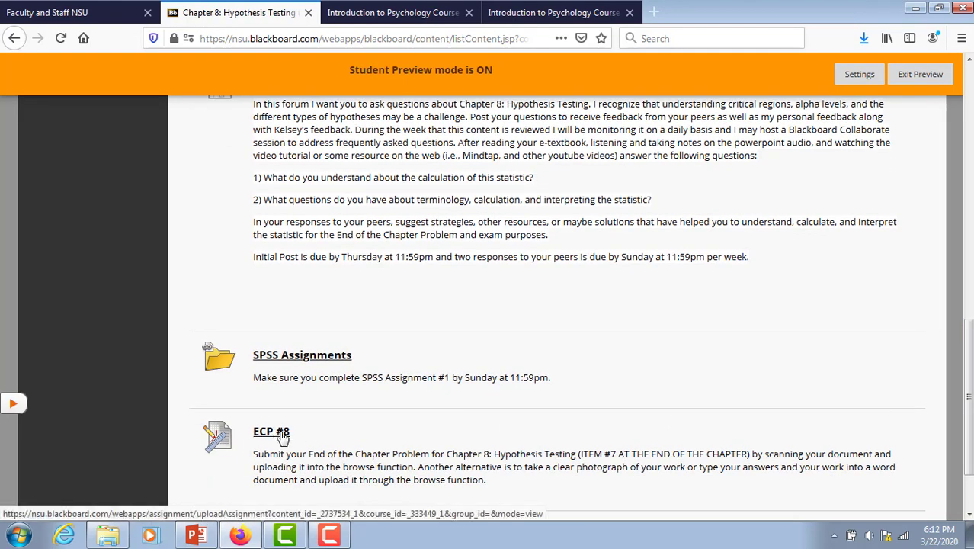
{"action": "left_click", "coordinate": [282, 436]}
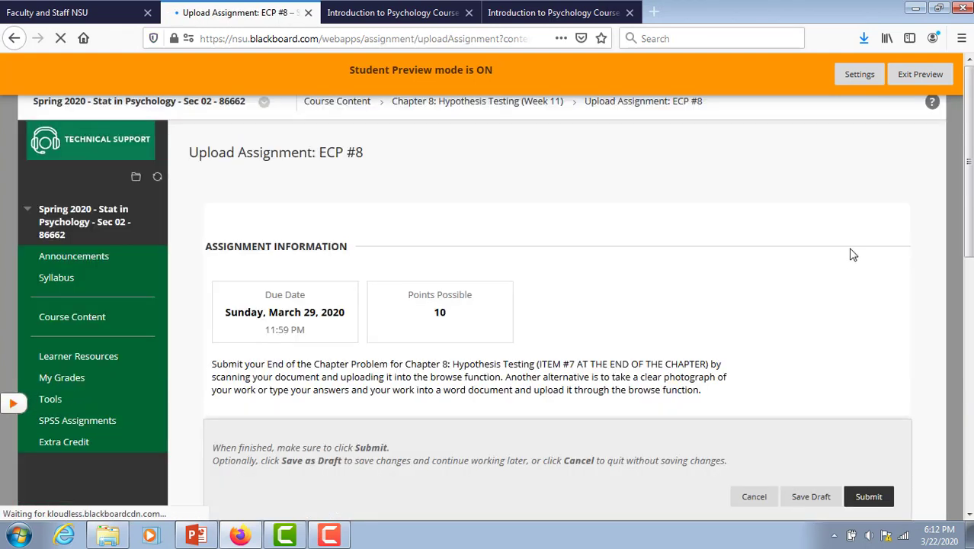
{"action": "left_click_drag", "start_coordinate": [966, 194], "coordinate": [967, 252]}
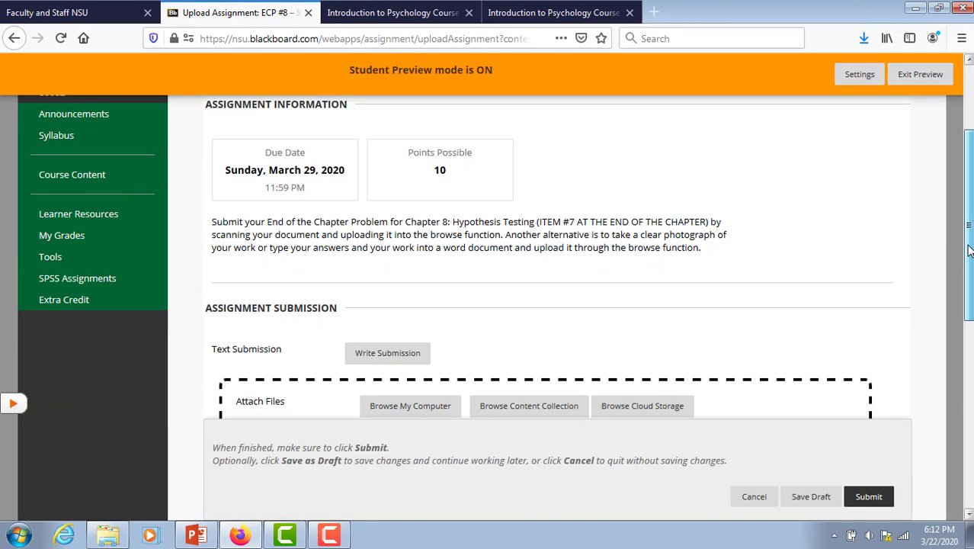
{"action": "left_click_drag", "start_coordinate": [968, 252], "coordinate": [967, 276]}
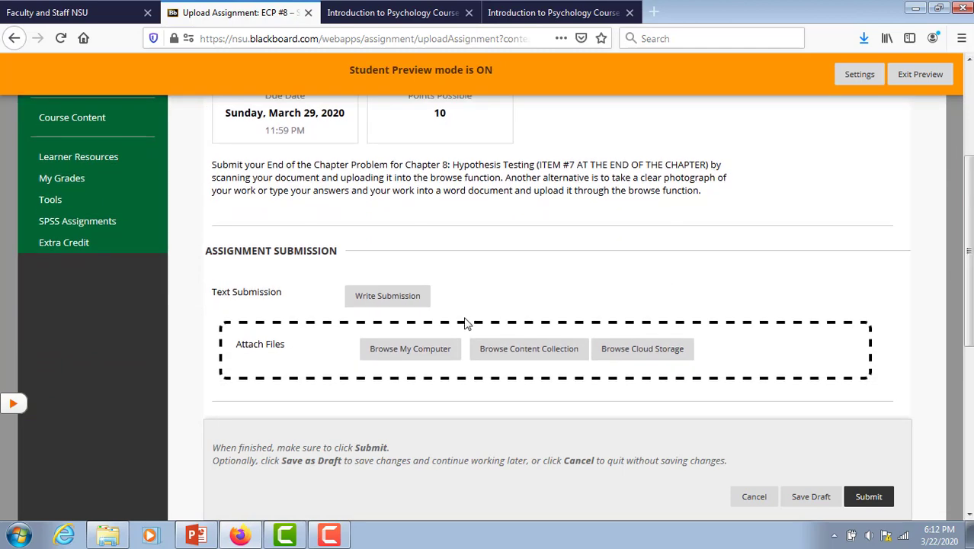
{"action": "left_click", "coordinate": [429, 349]}
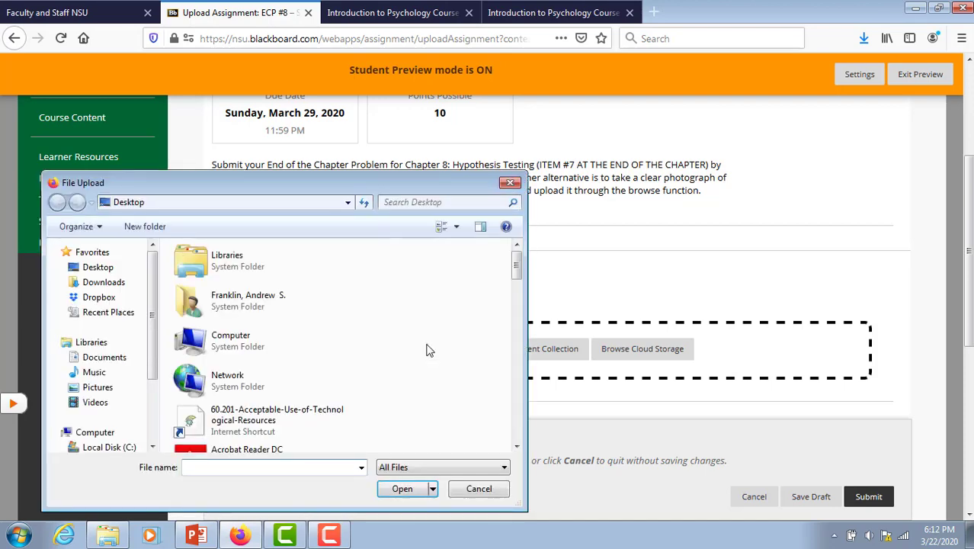
{"action": "left_click", "coordinate": [510, 182]}
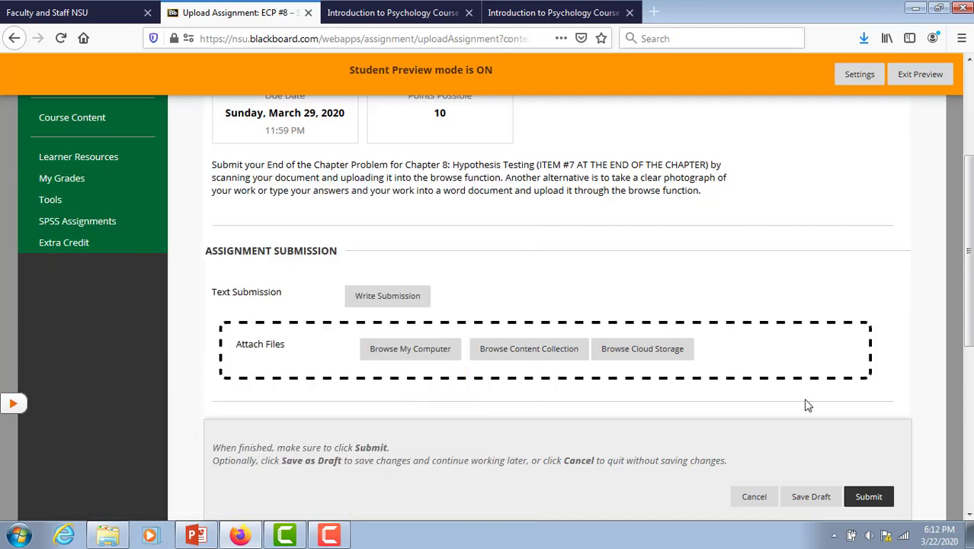
{"action": "left_click", "coordinate": [754, 496]}
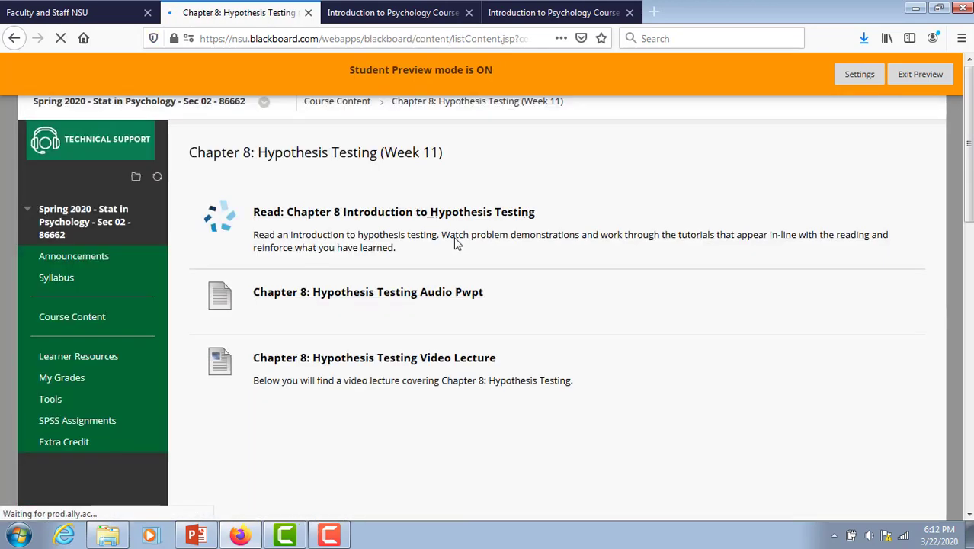
Open the SPSS Assignments folder from Chapter 8 and review the completion instructions, IBM SPSS link and listed assignments
{"action": "scroll", "coordinate": [734, 217], "scroll_direction": "down", "scroll_amount": 6}
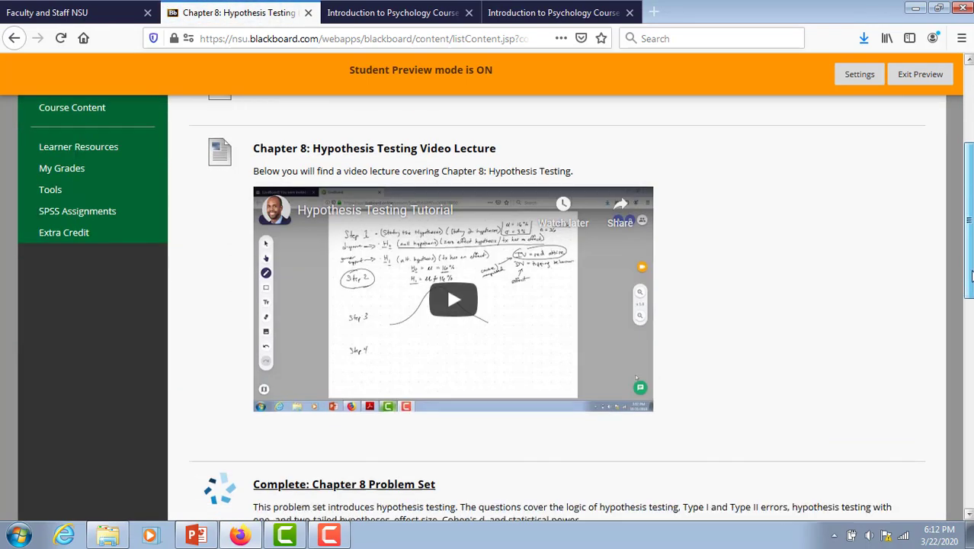
{"action": "scroll", "coordinate": [467, 396], "scroll_direction": "down", "scroll_amount": 5}
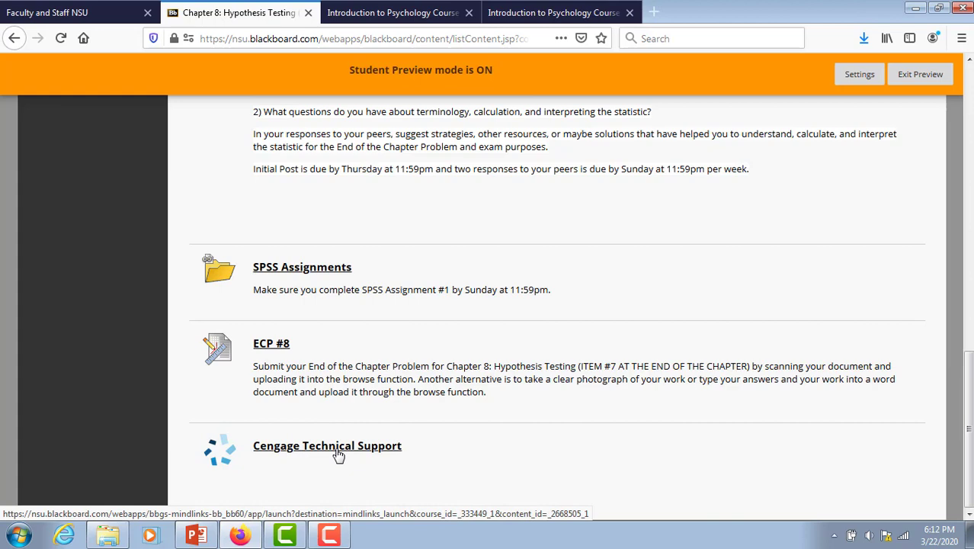
{"action": "left_click", "coordinate": [316, 270]}
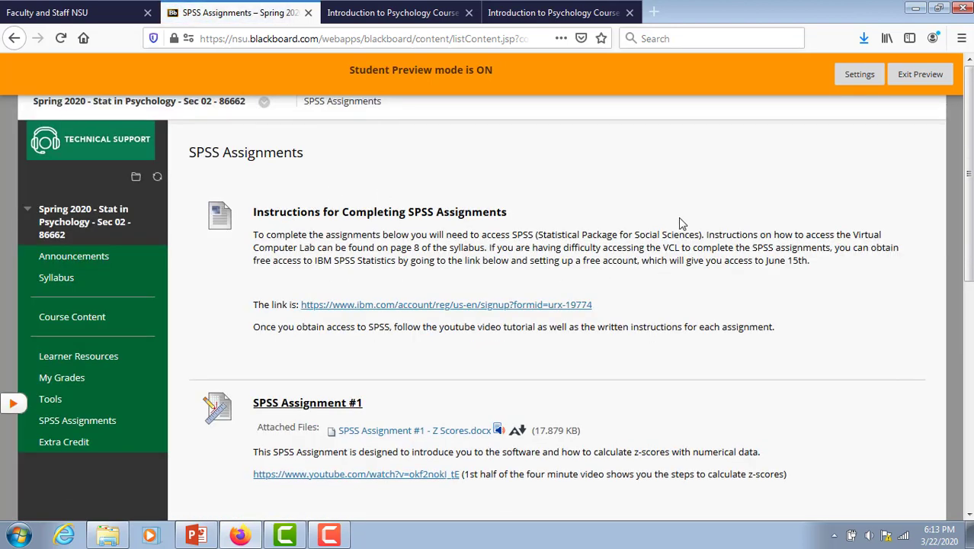
{"action": "scroll", "coordinate": [678, 217], "scroll_direction": "down", "scroll_amount": 1}
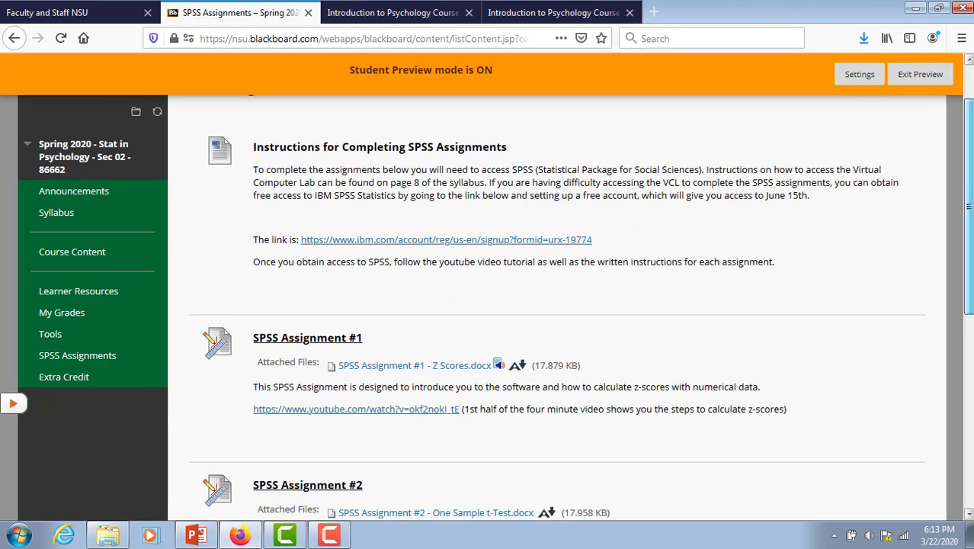
{"action": "scroll", "coordinate": [559, 273], "scroll_direction": "down", "scroll_amount": 1}
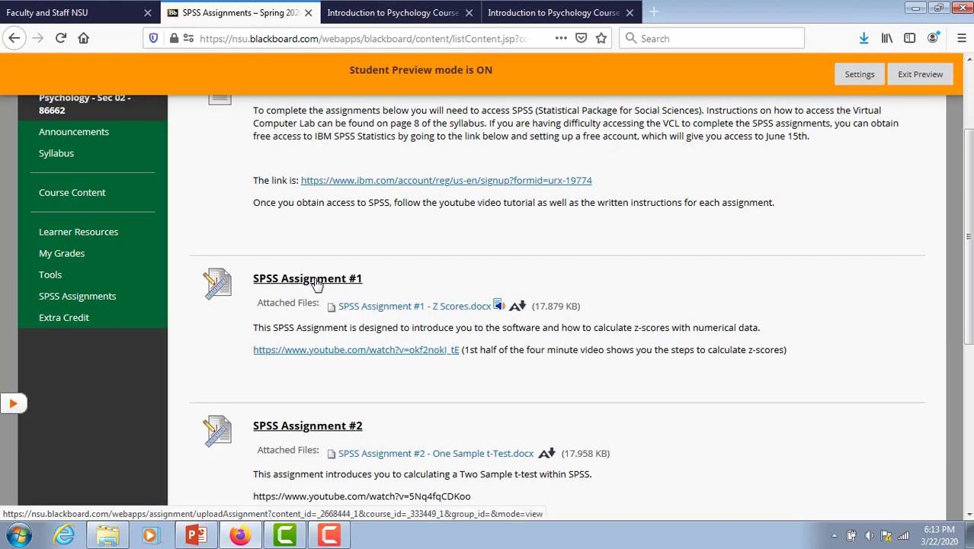
{"action": "scroll", "coordinate": [414, 202], "scroll_direction": "up", "scroll_amount": 3}
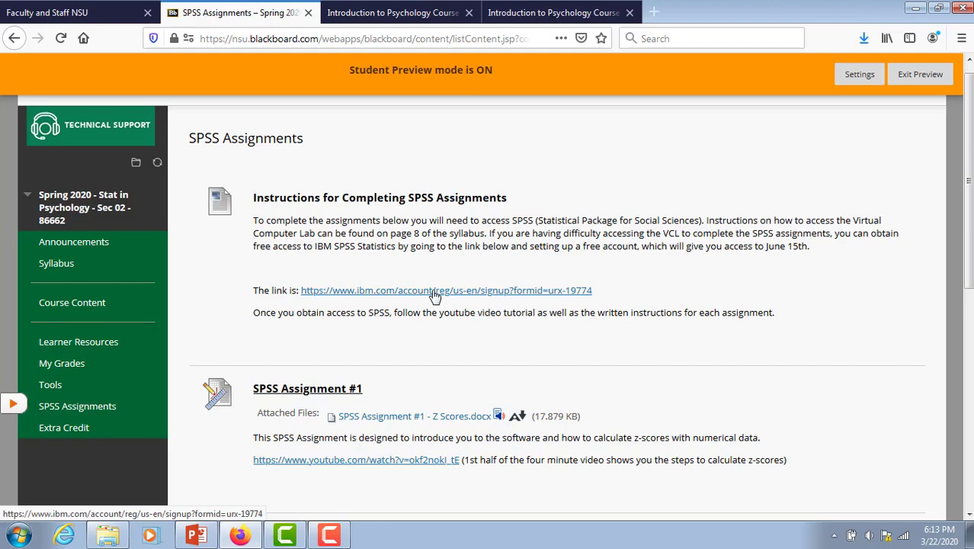
{"action": "scroll", "coordinate": [216, 392], "scroll_direction": "down", "scroll_amount": 5}
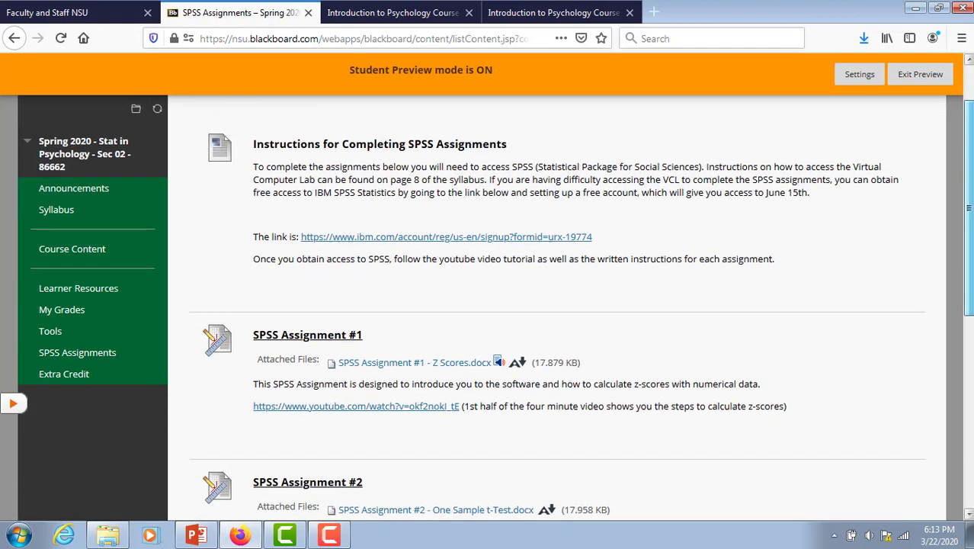
{"action": "left_click_drag", "start_coordinate": [969, 353], "coordinate": [966, 175]}
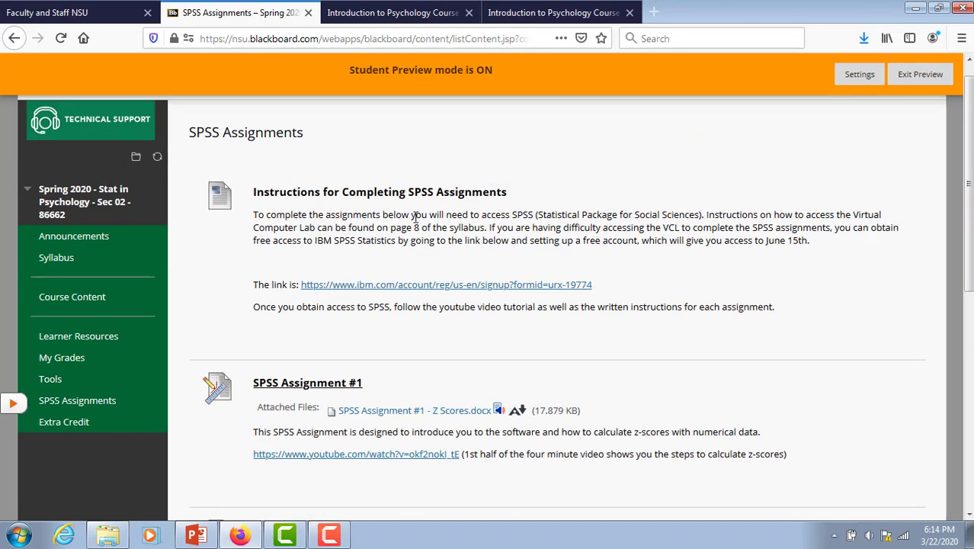
Return to Course Content, look over the chapter folders and open "Chapter 9: One Sample T-Statistic (Week 12)"
{"action": "left_click", "coordinate": [79, 304]}
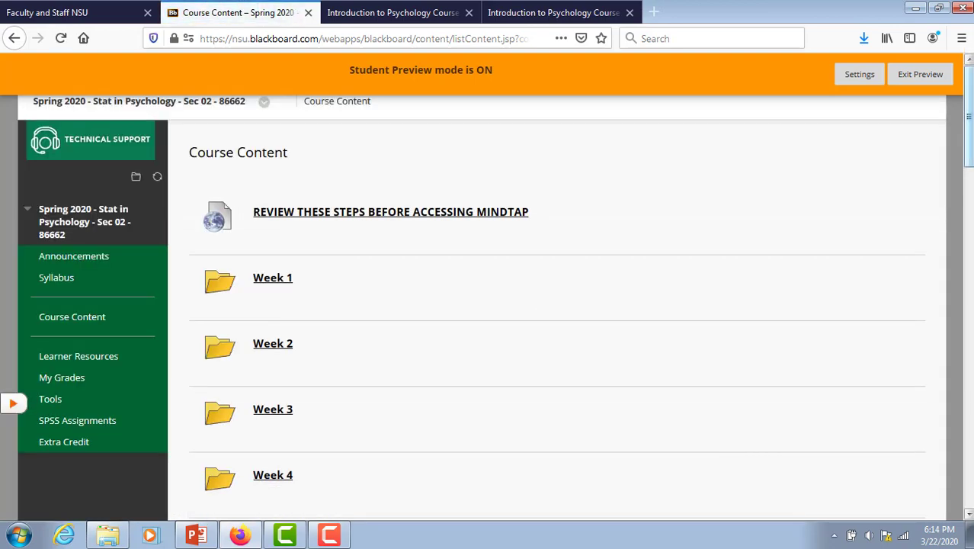
{"action": "scroll", "coordinate": [970, 340], "scroll_direction": "down", "scroll_amount": 10}
{"action": "scroll", "coordinate": [971, 398], "scroll_direction": "down", "scroll_amount": 5}
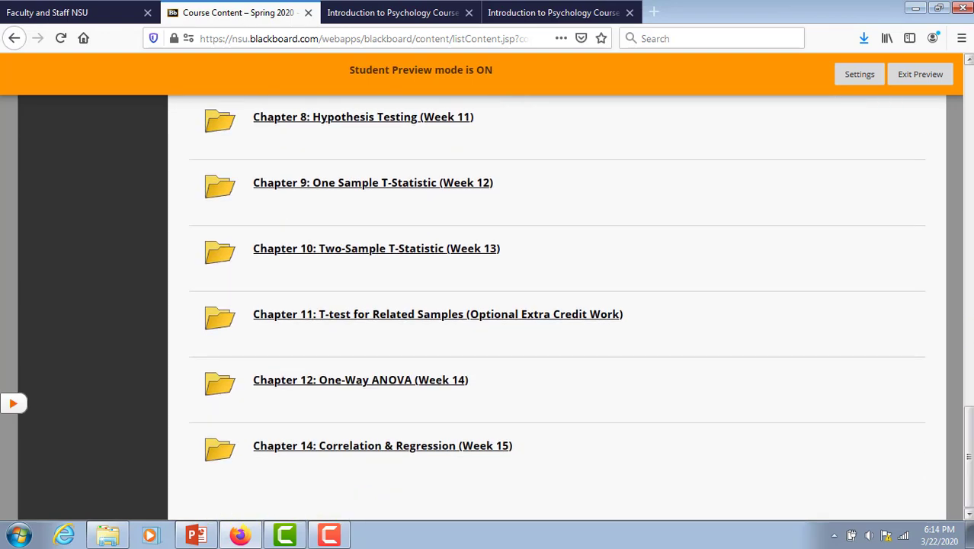
{"action": "scroll", "coordinate": [556, 305], "scroll_direction": "up", "scroll_amount": 3}
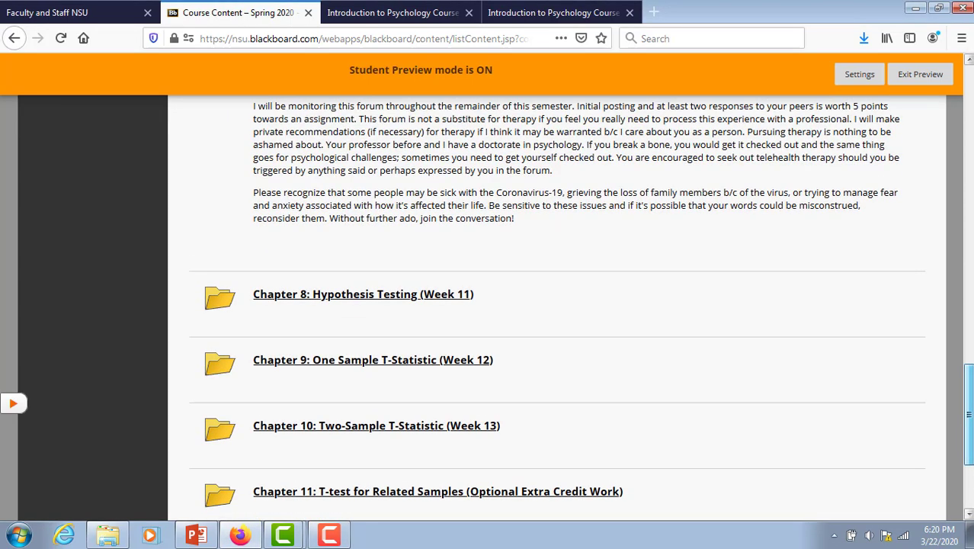
{"action": "scroll", "coordinate": [556, 304], "scroll_direction": "down", "scroll_amount": 3}
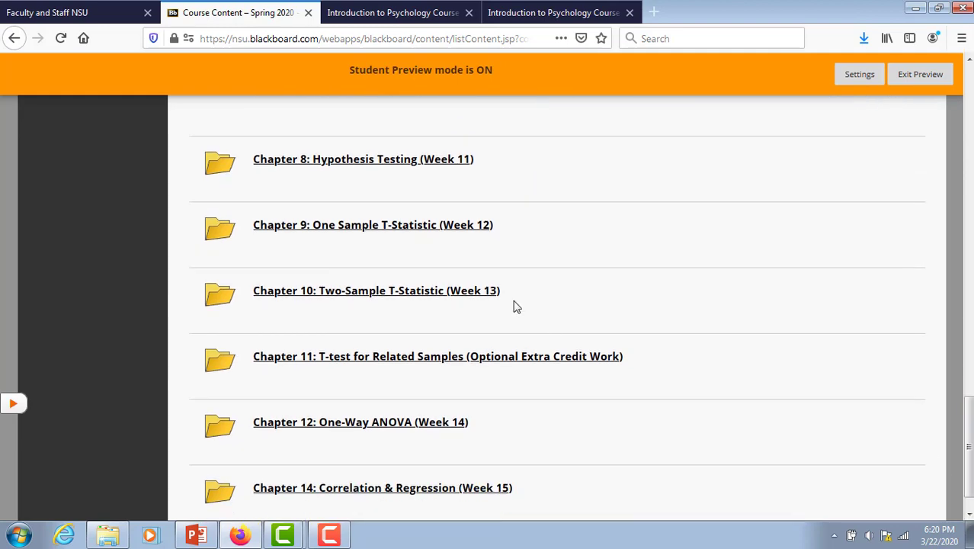
{"action": "left_click", "coordinate": [445, 227]}
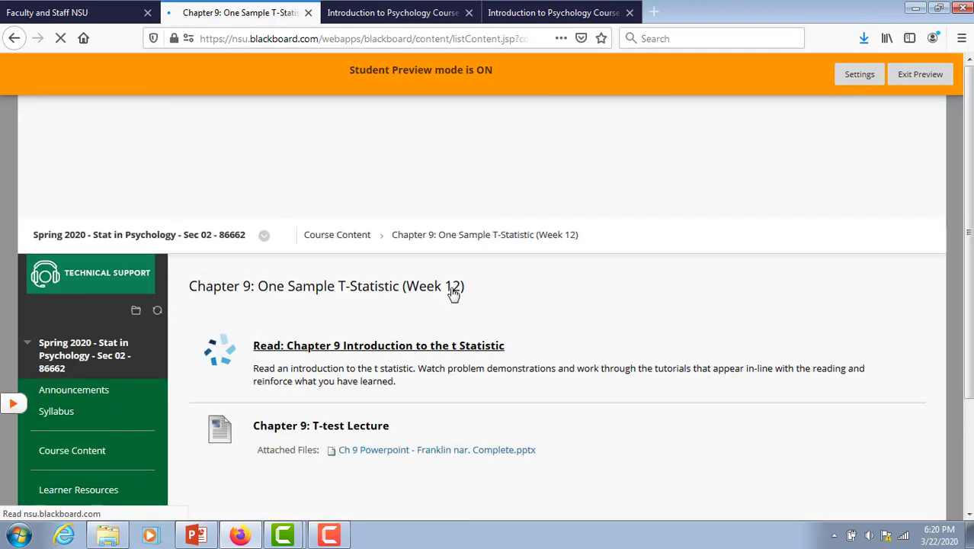
Review the Chapter 9 folder's reading, T-test lecture, video, problem set, ECP #9, ICA #4 forum and SPSS assignment instructions
{"action": "scroll", "coordinate": [548, 286], "scroll_direction": "down", "scroll_amount": 1}
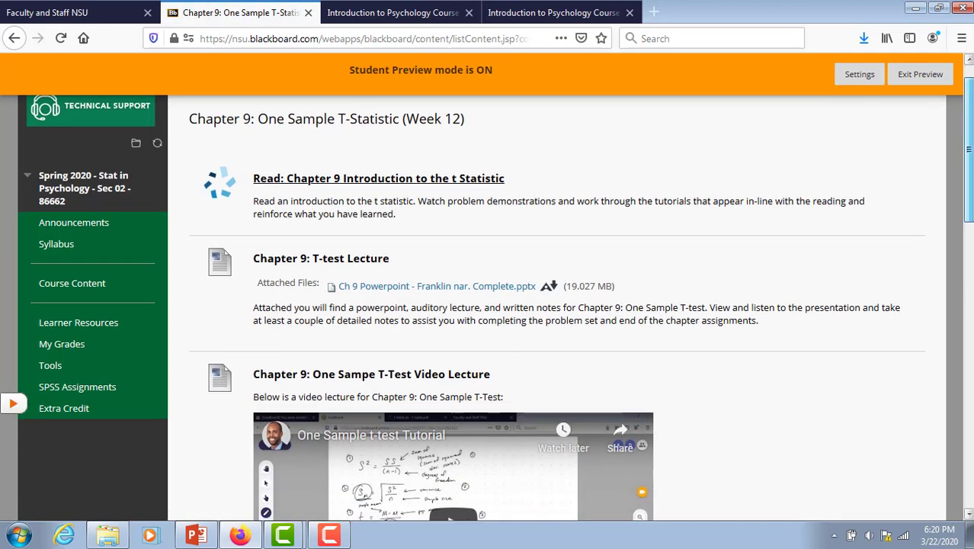
{"action": "scroll", "coordinate": [446, 448], "scroll_direction": "down", "scroll_amount": 5}
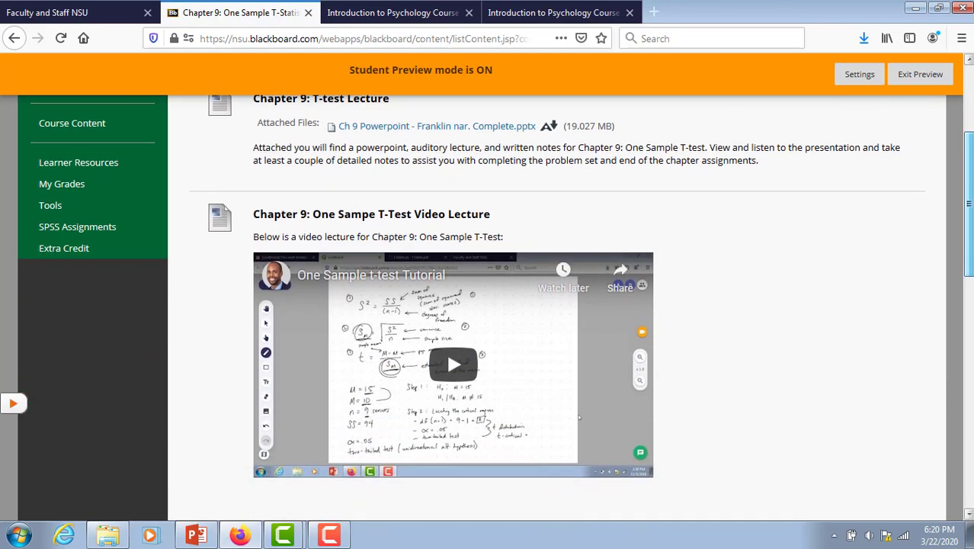
{"action": "scroll", "coordinate": [495, 301], "scroll_direction": "down", "scroll_amount": 2}
{"action": "scroll", "coordinate": [495, 305], "scroll_direction": "down", "scroll_amount": 5}
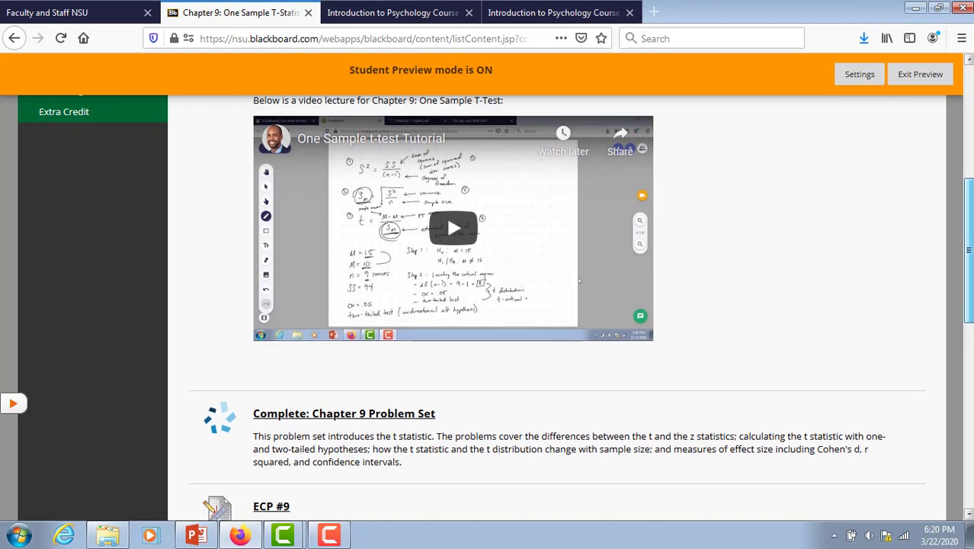
{"action": "scroll", "coordinate": [495, 304], "scroll_direction": "down", "scroll_amount": 4}
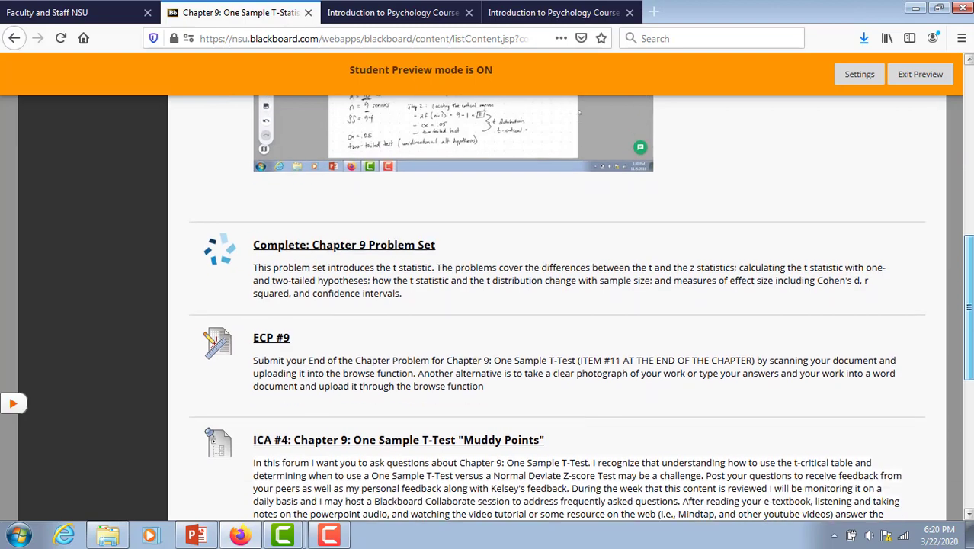
{"action": "scroll", "coordinate": [971, 450], "scroll_direction": "down", "scroll_amount": 7}
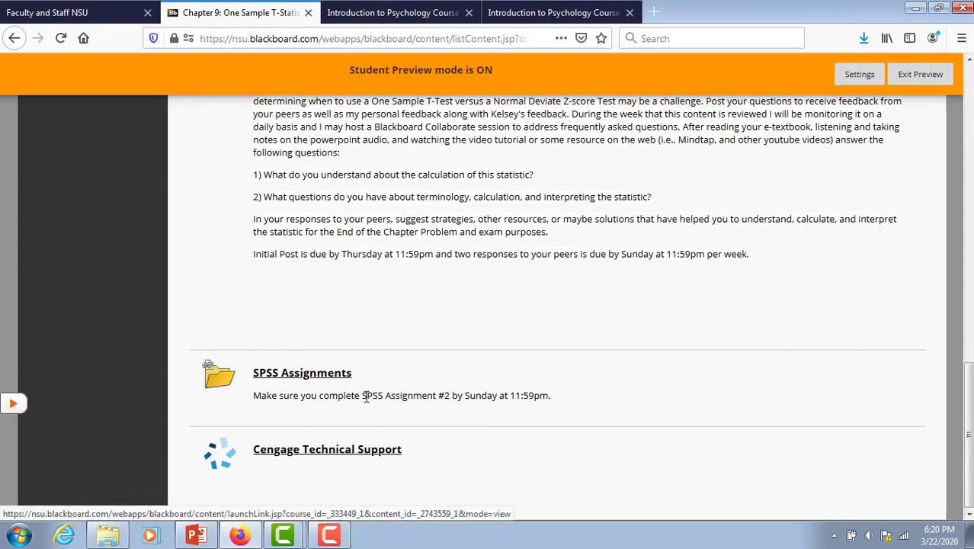
Open the course's Extra Credit page and look over the chapter quizzes offered there
{"action": "scroll", "coordinate": [446, 145], "scroll_direction": "up", "scroll_amount": 15}
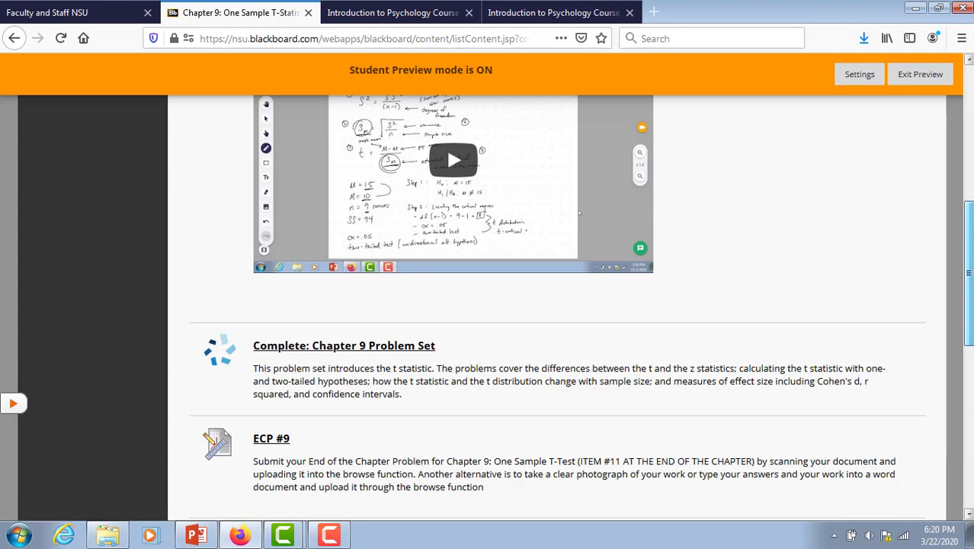
{"action": "scroll", "coordinate": [523, 197], "scroll_direction": "down", "scroll_amount": 2}
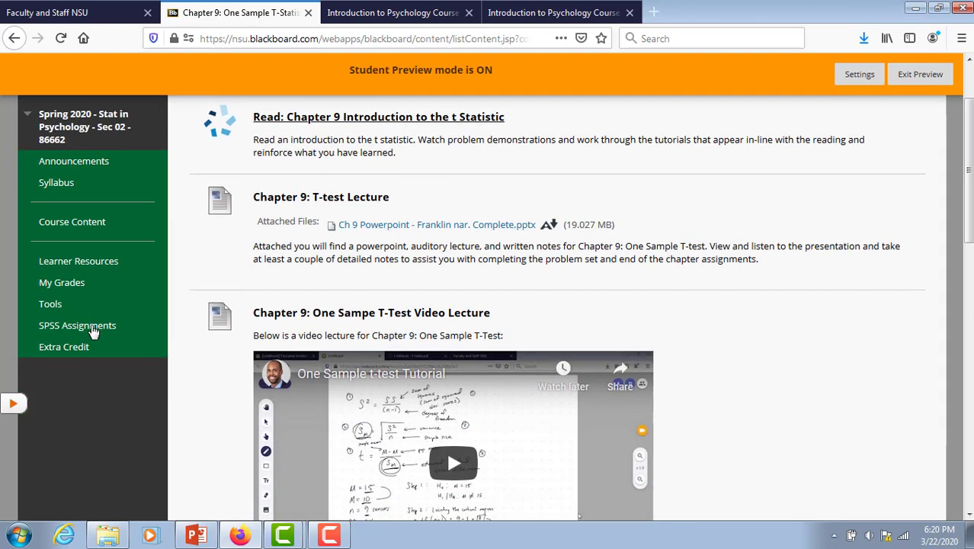
{"action": "left_click", "coordinate": [70, 353]}
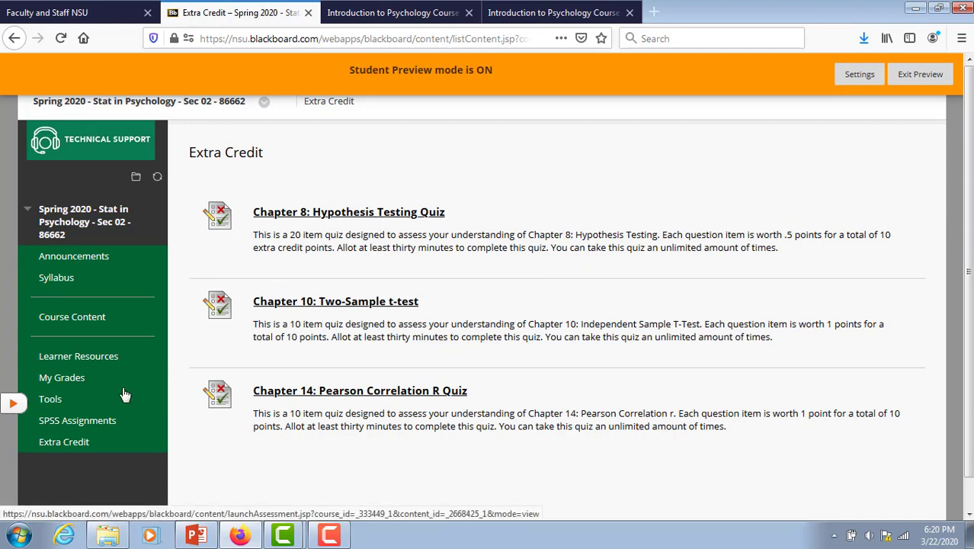
Open the Stats4Spartans Youtube Channel from Learner Resources, pause its intro video, close the channel and look over the remaining resources
{"action": "left_click", "coordinate": [92, 364]}
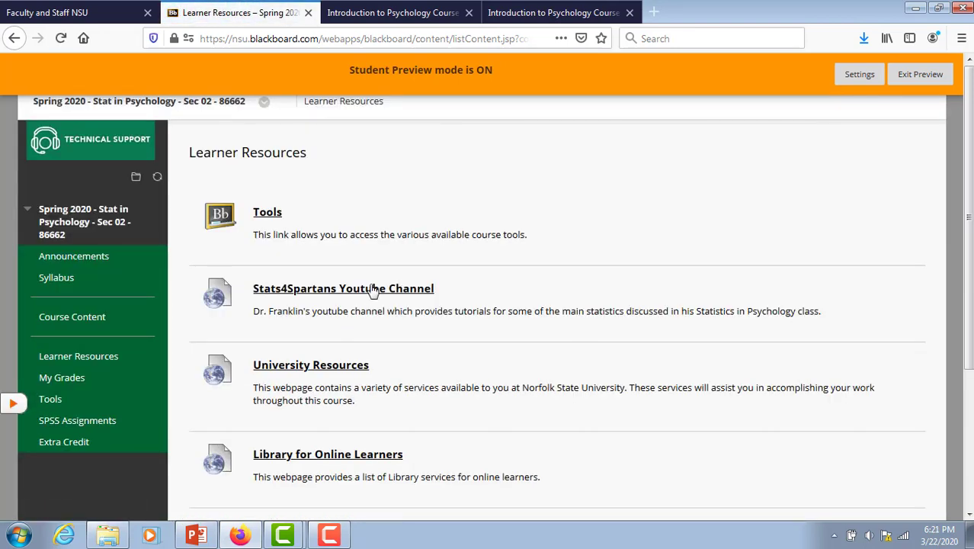
{"action": "left_click", "coordinate": [325, 289]}
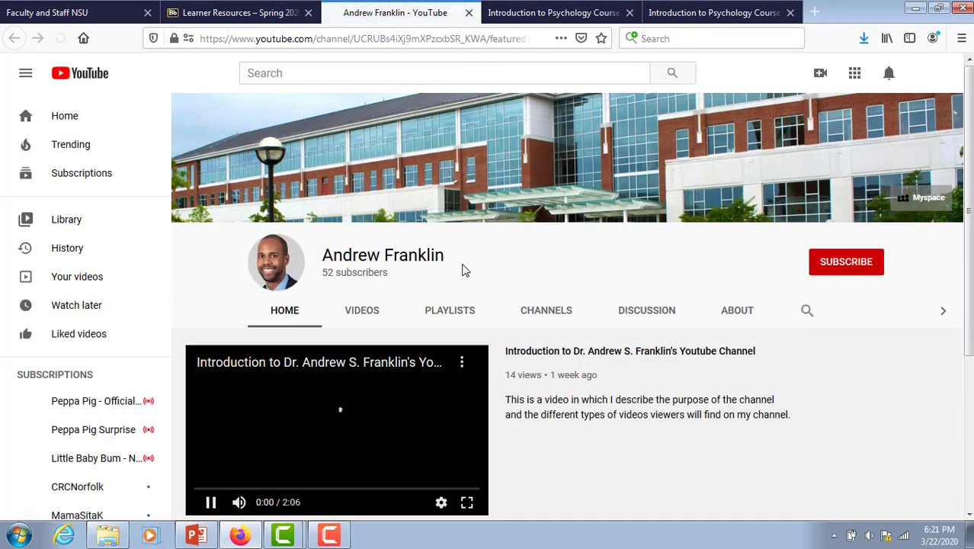
{"action": "scroll", "coordinate": [271, 362], "scroll_direction": "down", "scroll_amount": 2}
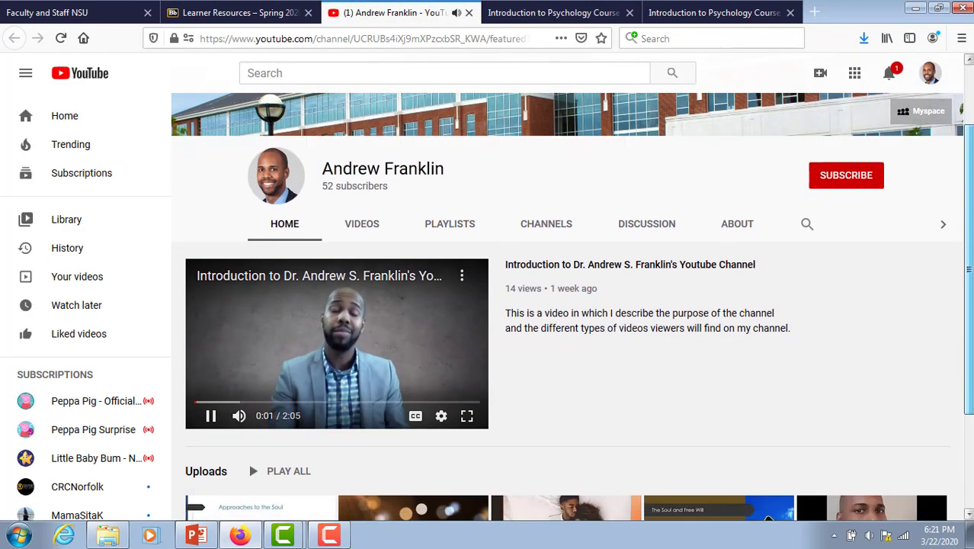
{"action": "left_click", "coordinate": [271, 362]}
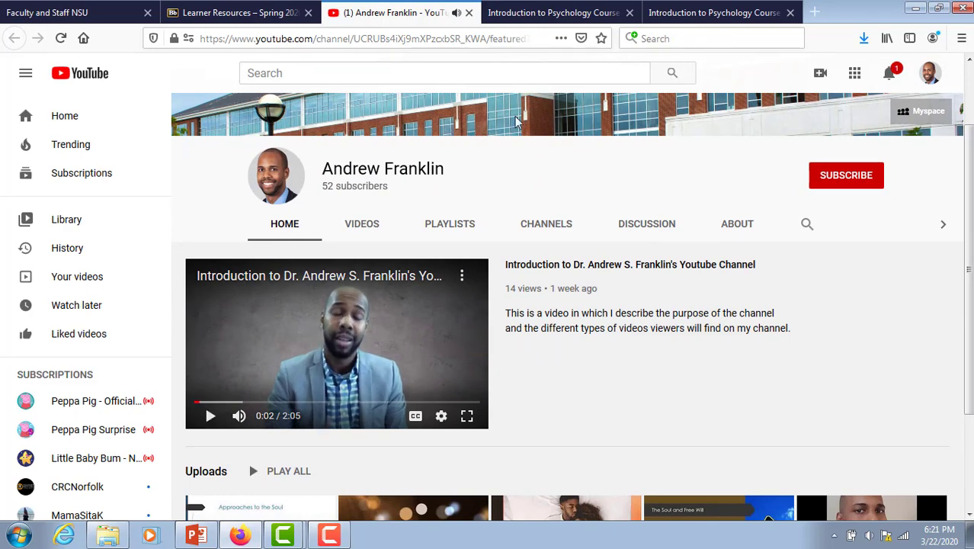
{"action": "left_click", "coordinate": [470, 13]}
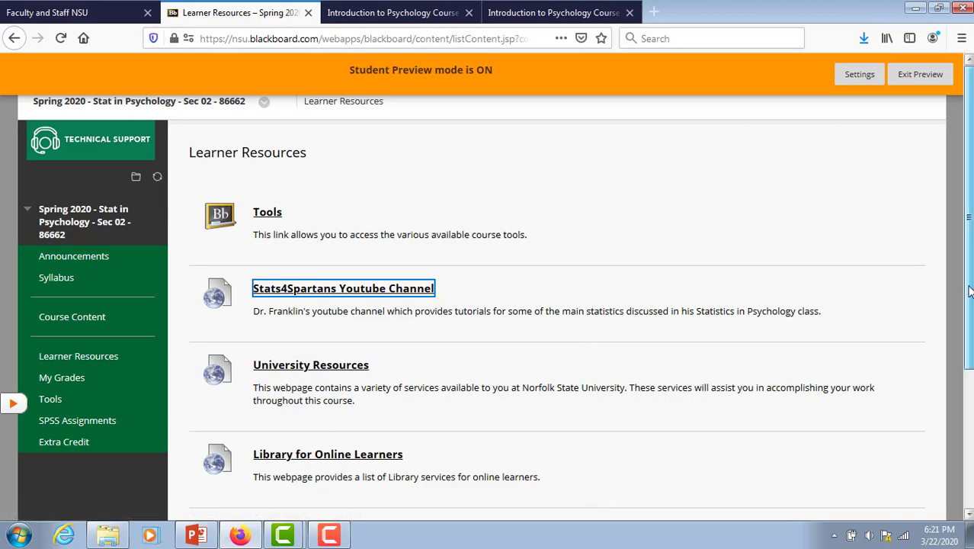
{"action": "scroll", "coordinate": [968, 290], "scroll_direction": "down", "scroll_amount": 1}
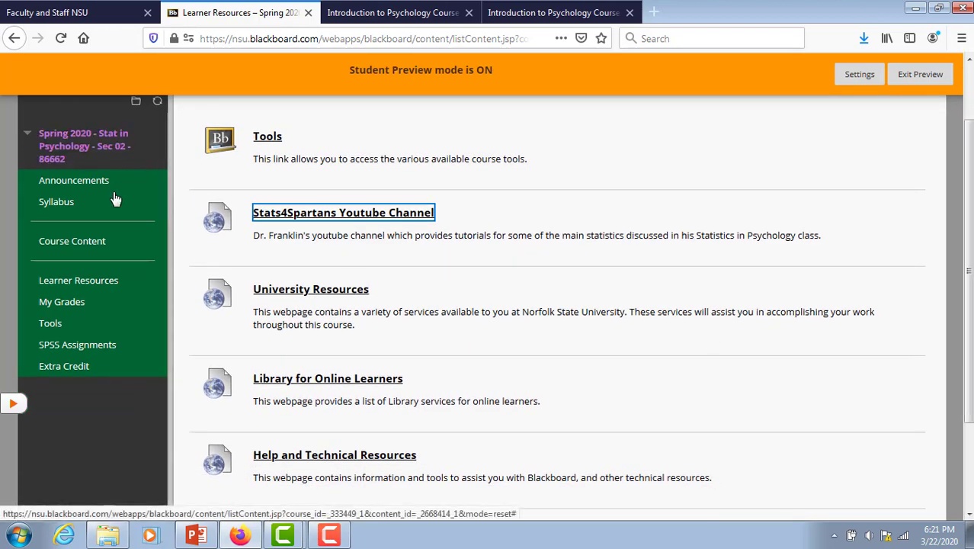
Open "REVIEW THESE STEPS BEFORE ACCESSING MINDTAP" from Course Content, then switch back to the course page to point out the link
{"action": "left_click", "coordinate": [62, 241]}
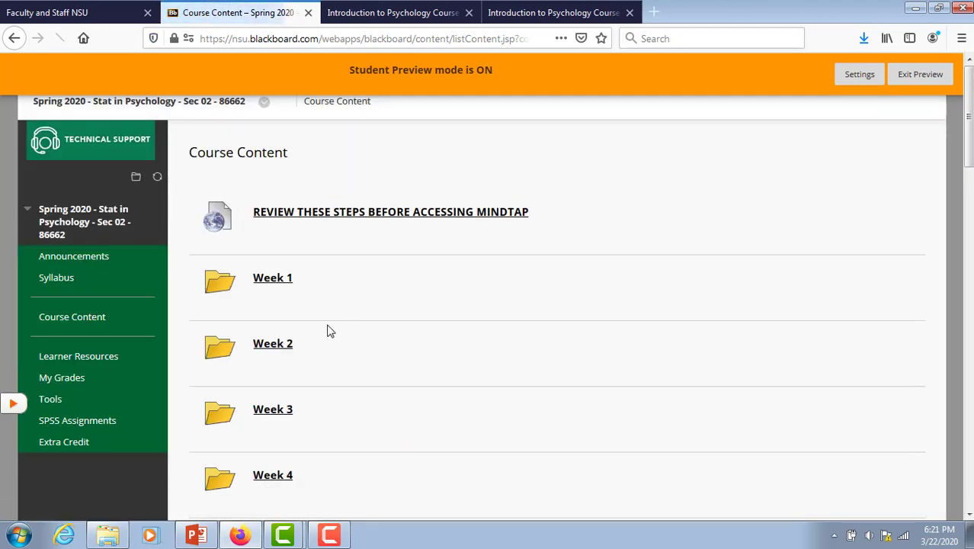
{"action": "left_click", "coordinate": [393, 221]}
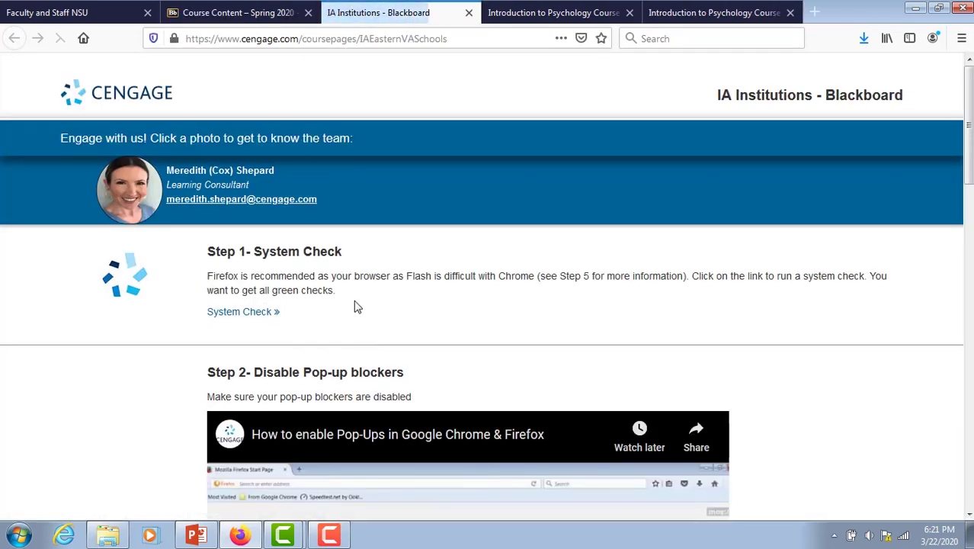
{"action": "left_click", "coordinate": [239, 13]}
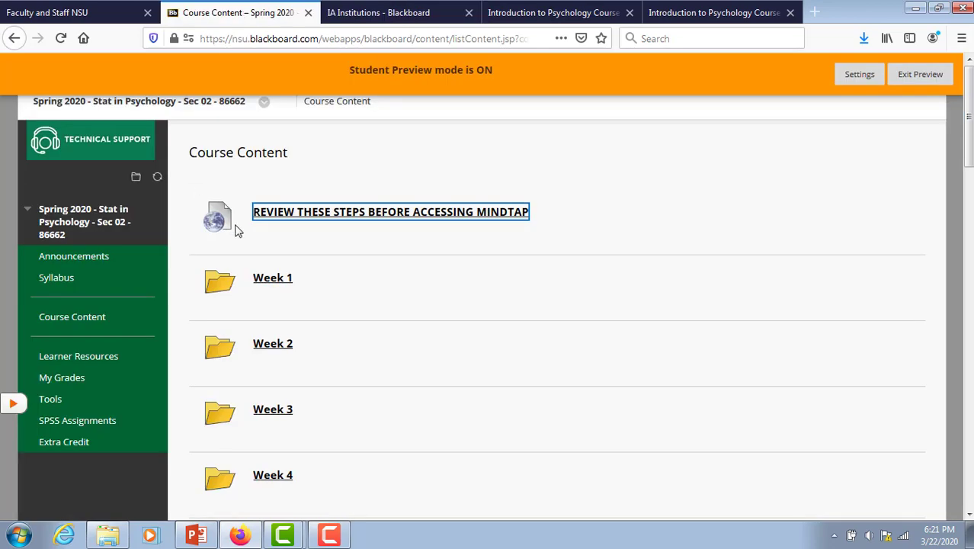
Review the Cengage page's Steps 1 to 5 and Tech Support section, then return to the Course Content page
{"action": "left_click", "coordinate": [421, 10]}
{"action": "scroll", "coordinate": [487, 293], "scroll_direction": "down", "scroll_amount": 9}
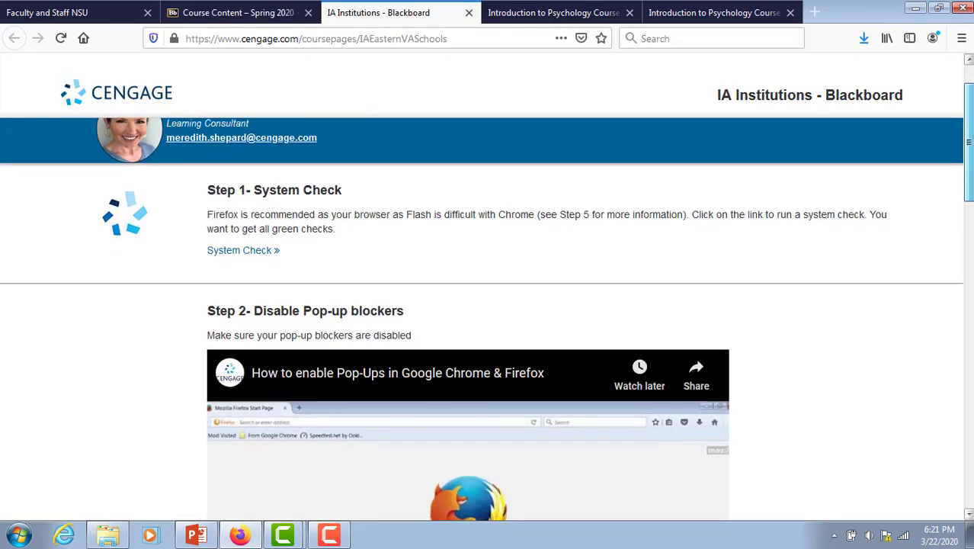
{"action": "scroll", "coordinate": [971, 419], "scroll_direction": "down", "scroll_amount": 4}
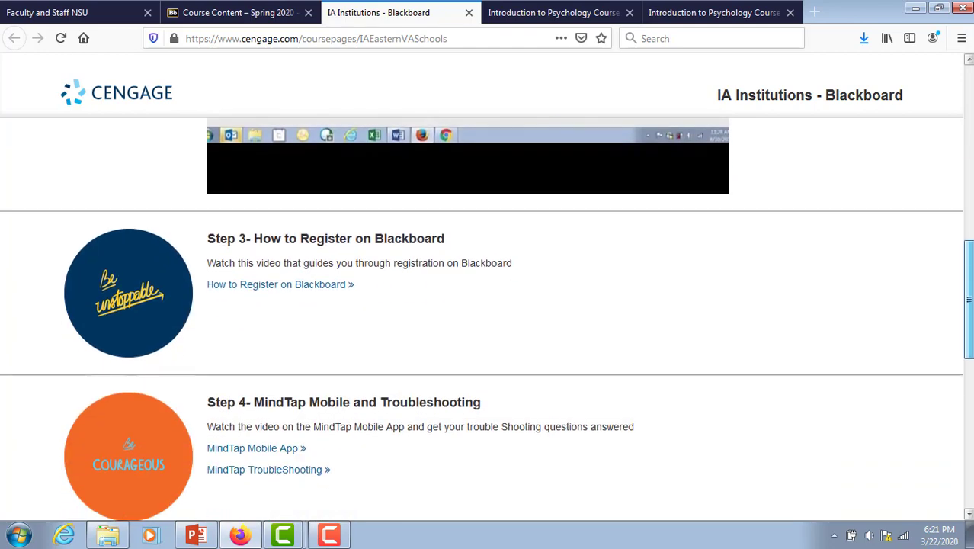
{"action": "scroll", "coordinate": [970, 419], "scroll_direction": "down", "scroll_amount": 4}
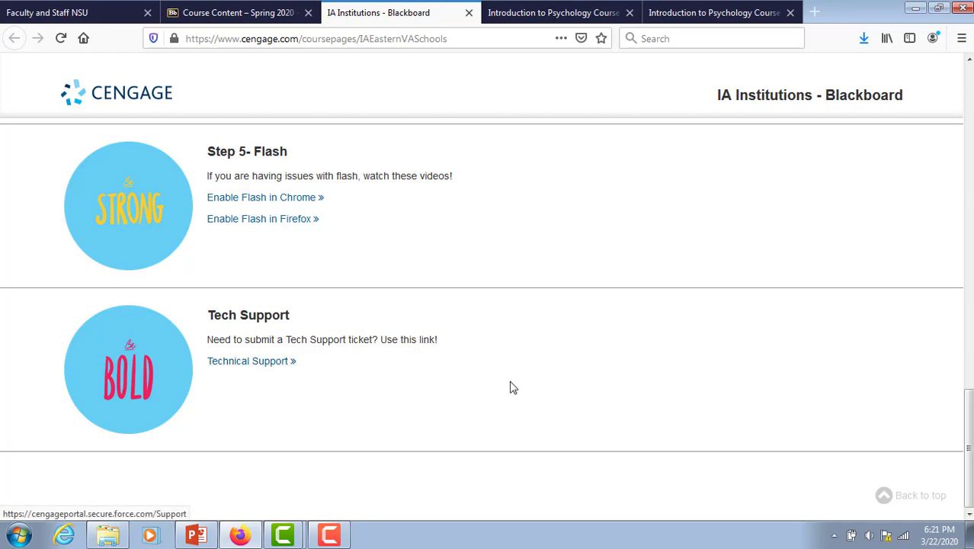
{"action": "scroll", "coordinate": [968, 441], "scroll_direction": "up", "scroll_amount": 1}
{"action": "left_click_drag", "start_coordinate": [967, 441], "coordinate": [968, 125]}
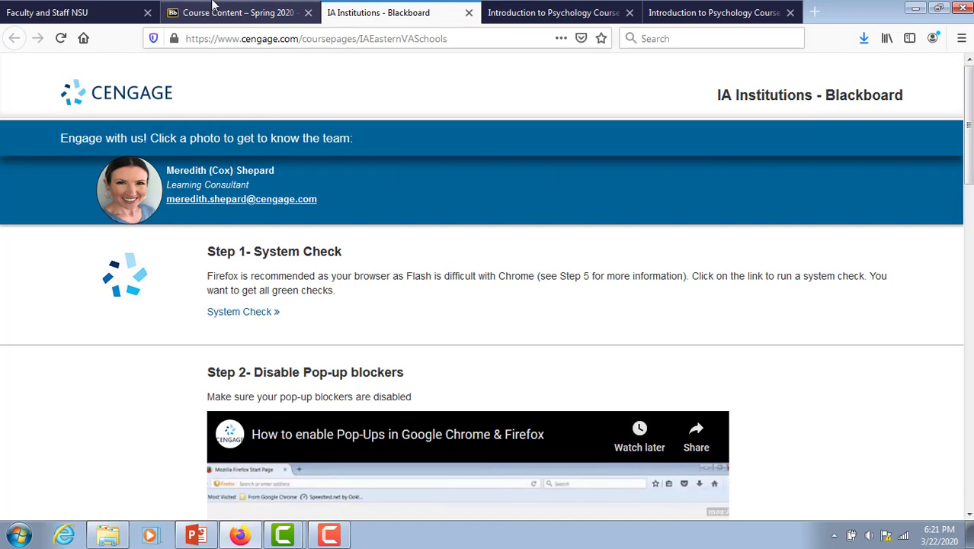
{"action": "left_click", "coordinate": [242, 9]}
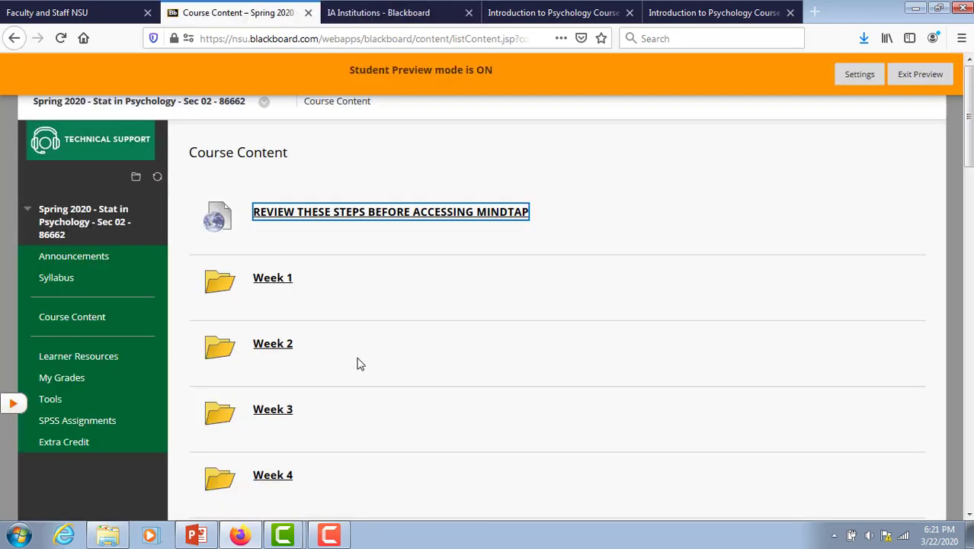